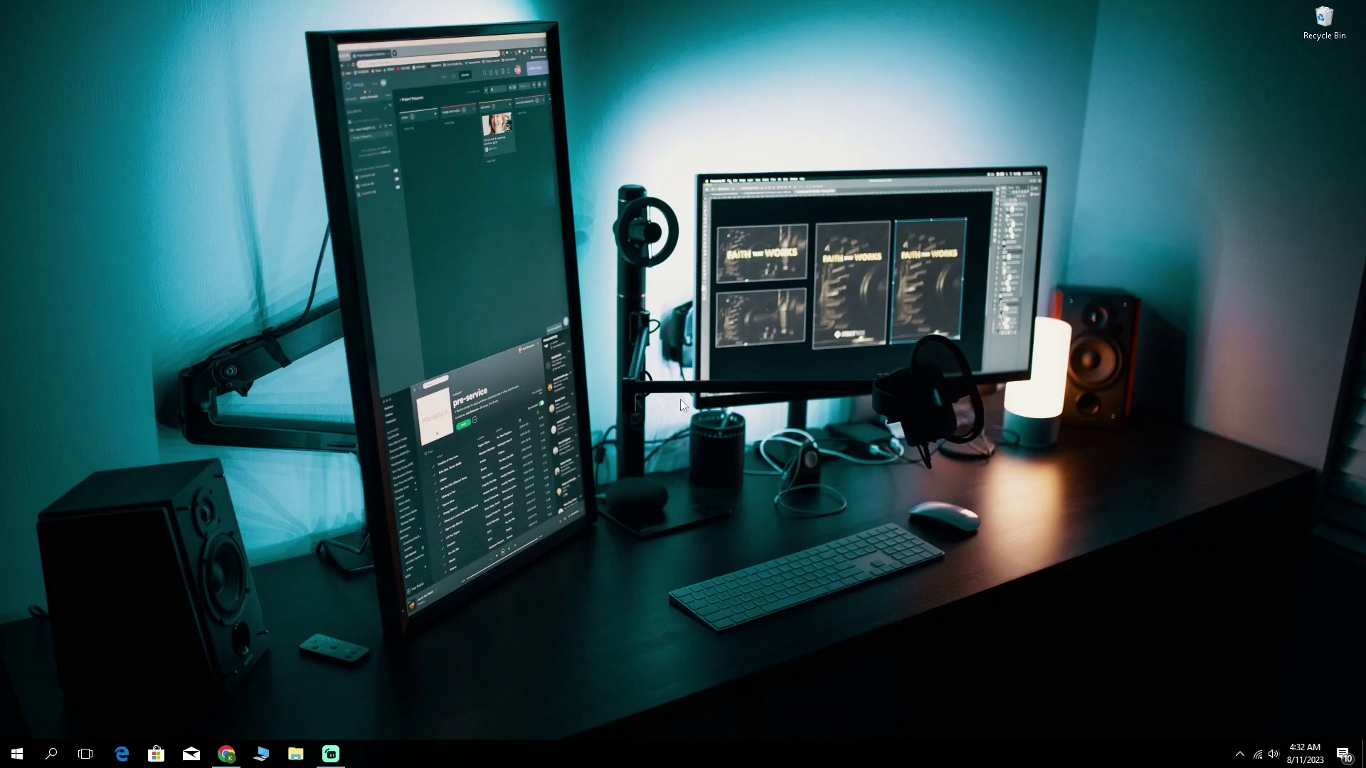
Switch to YouTube Studio in Chrome and review the copyright details of the video "claim", including its channel status
left_click(226, 754)
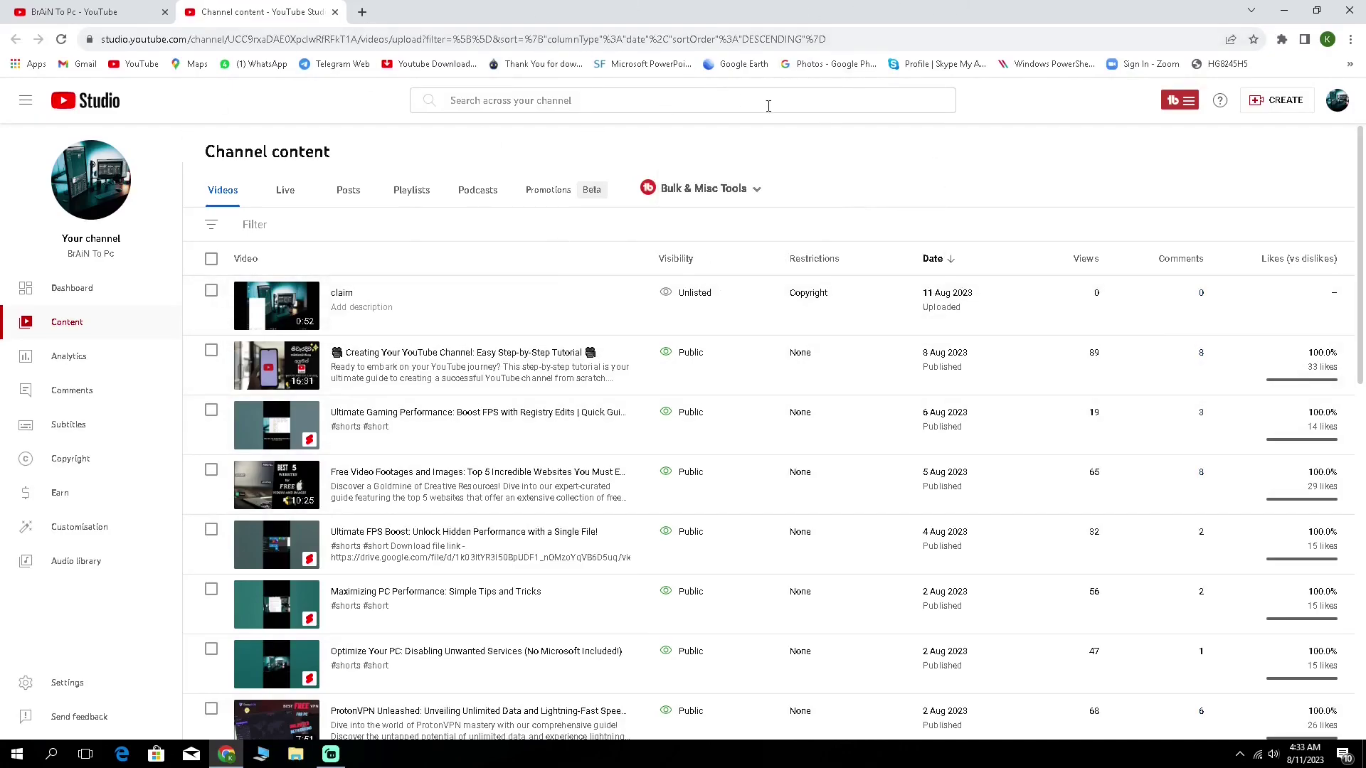
mouse_move(727, 318)
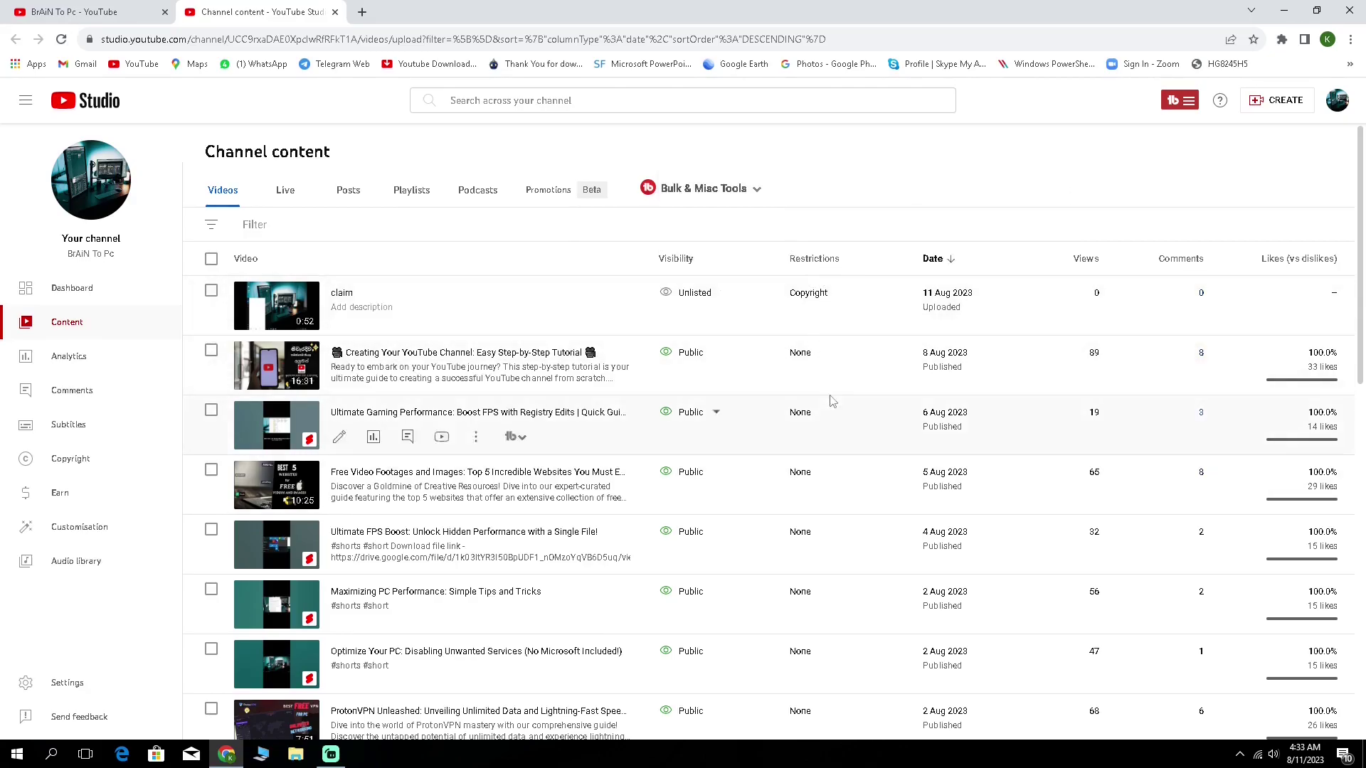
mouse_move(810, 293)
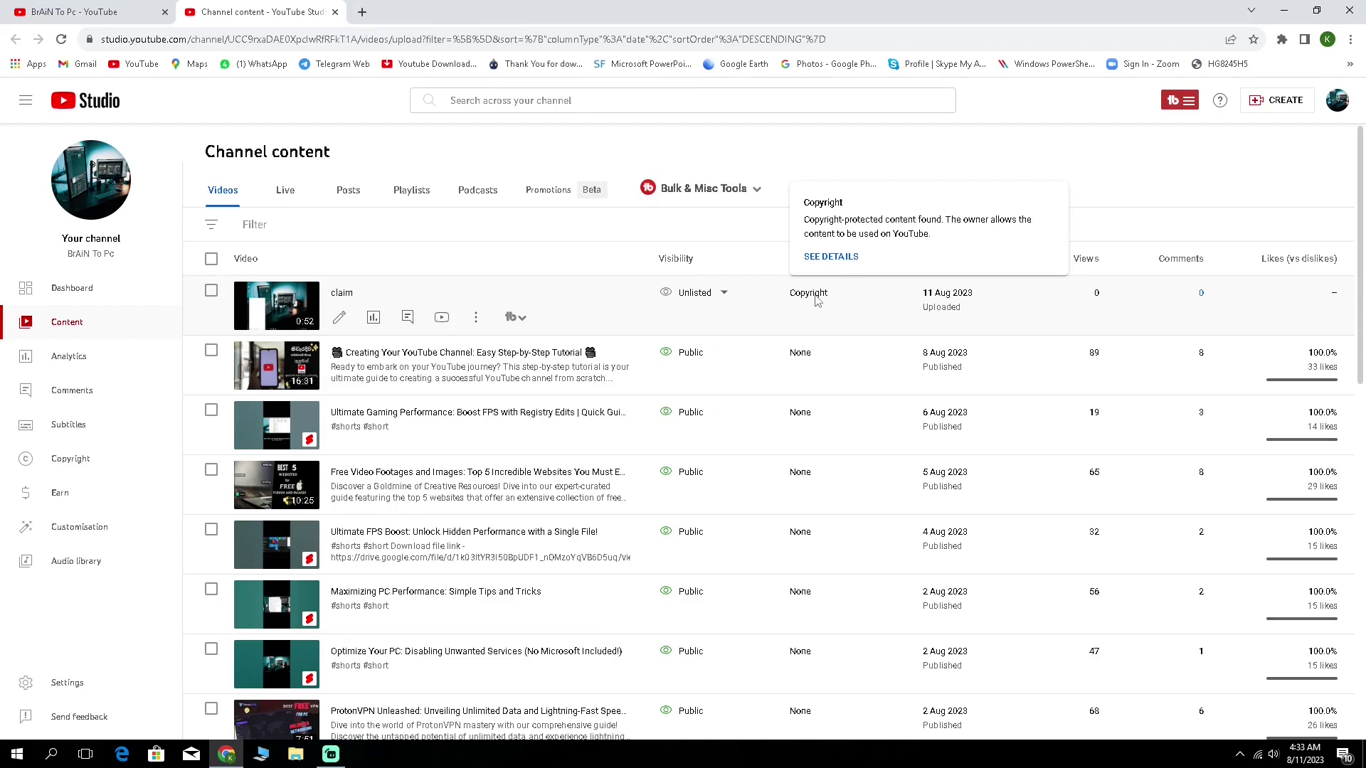
left_click(830, 257)
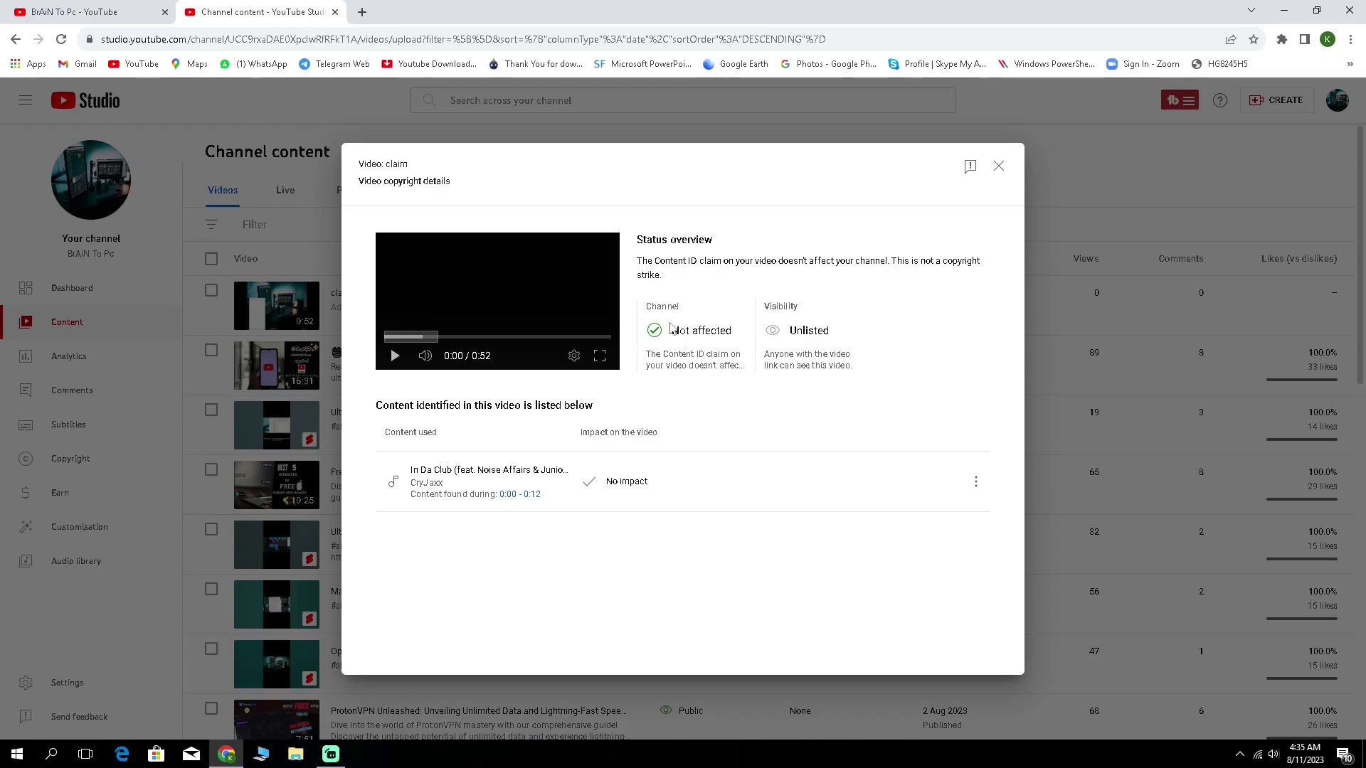
left_click_drag(655, 335, 740, 335)
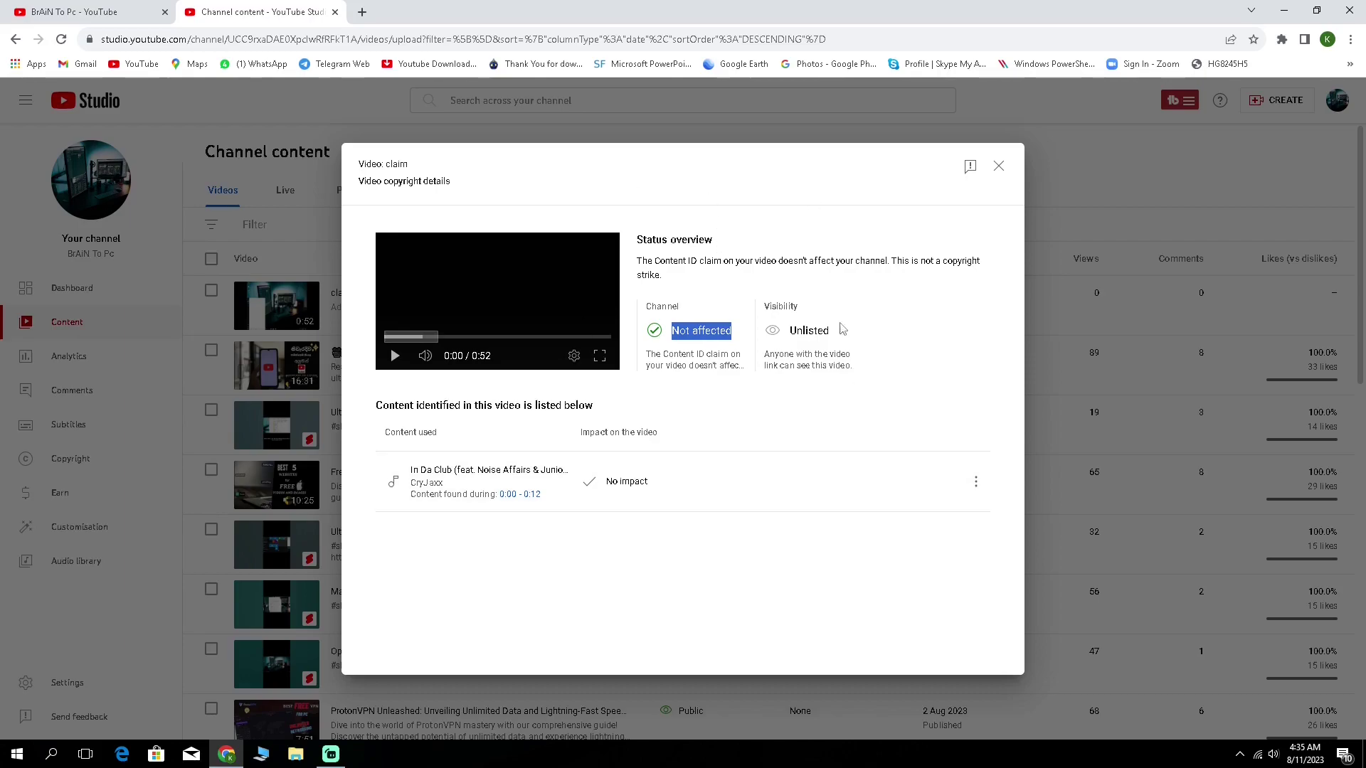
left_click(904, 335)
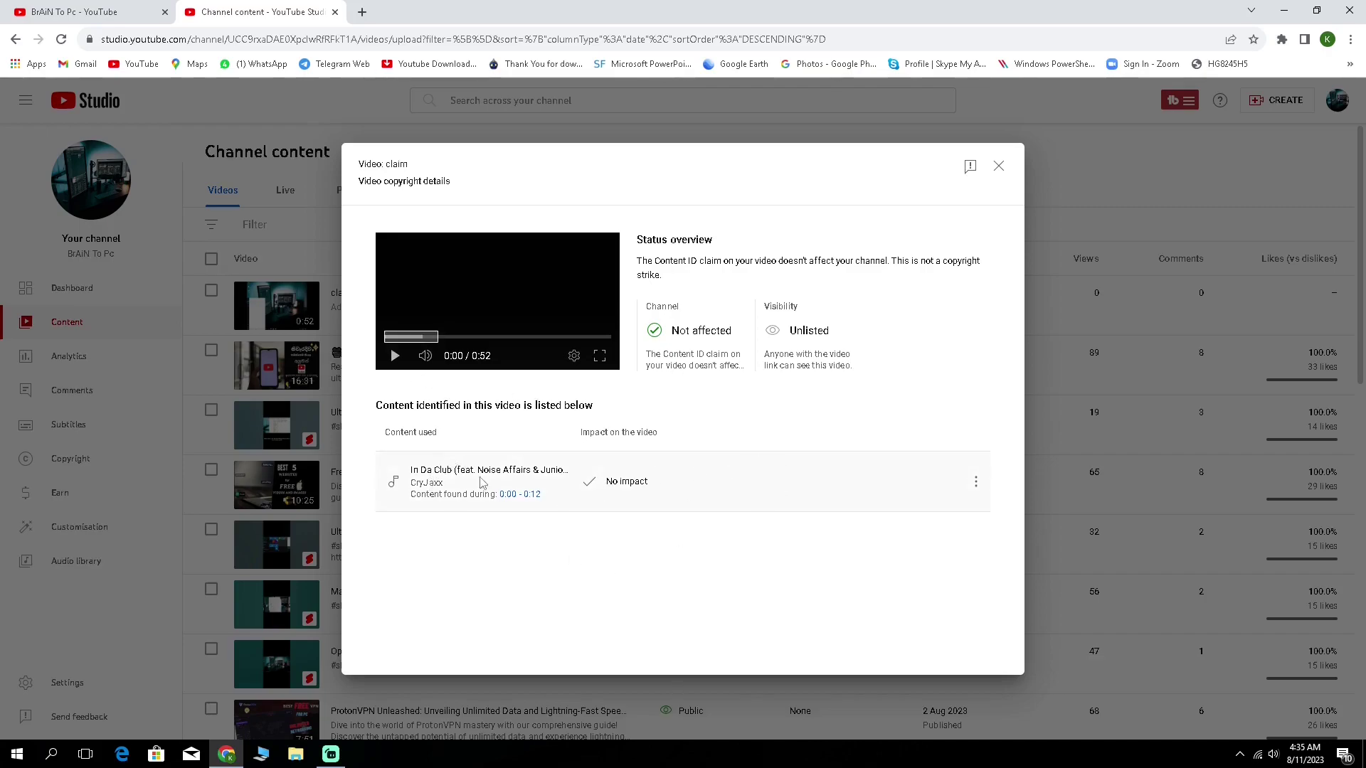
Examine the trim option for the claimed song, including its start and end times, up to the confirmation, and cancel it
mouse_move(662, 489)
left_click(977, 484)
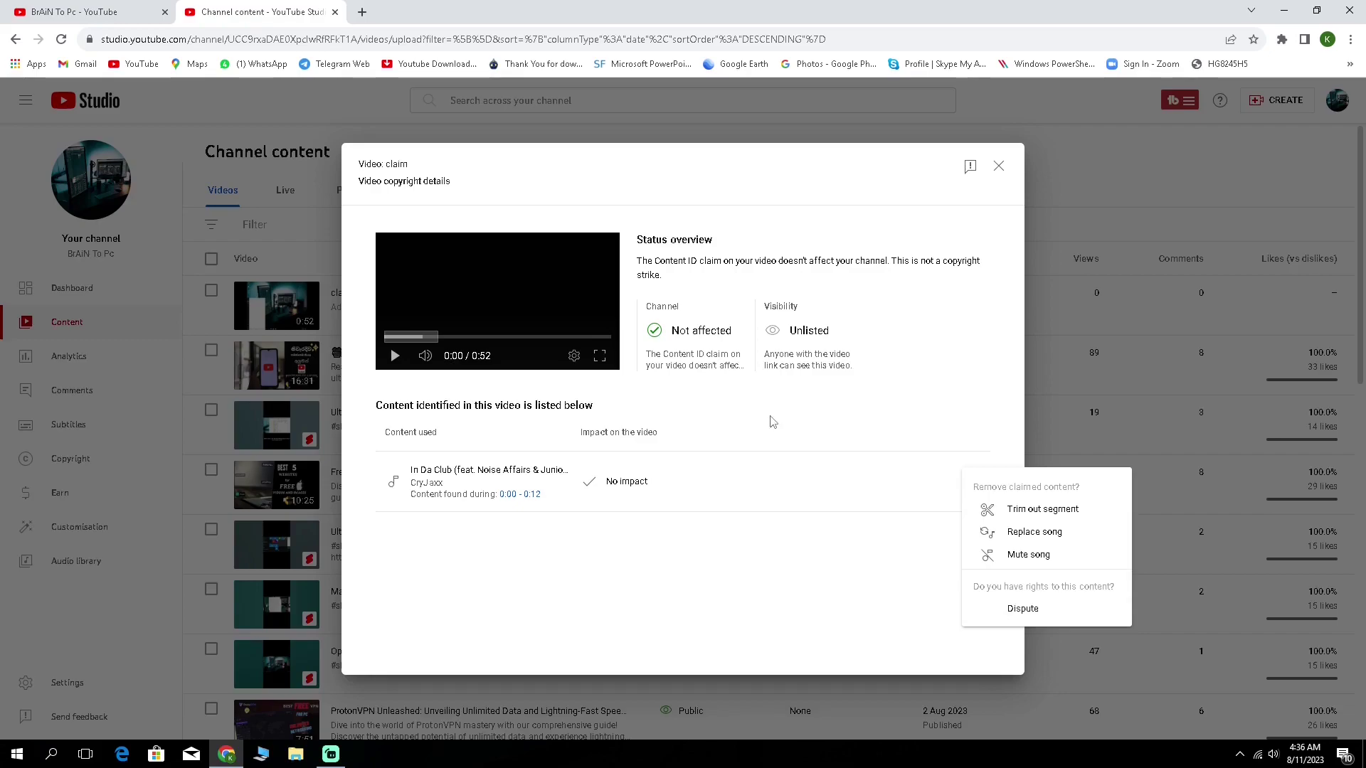
left_click(1028, 512)
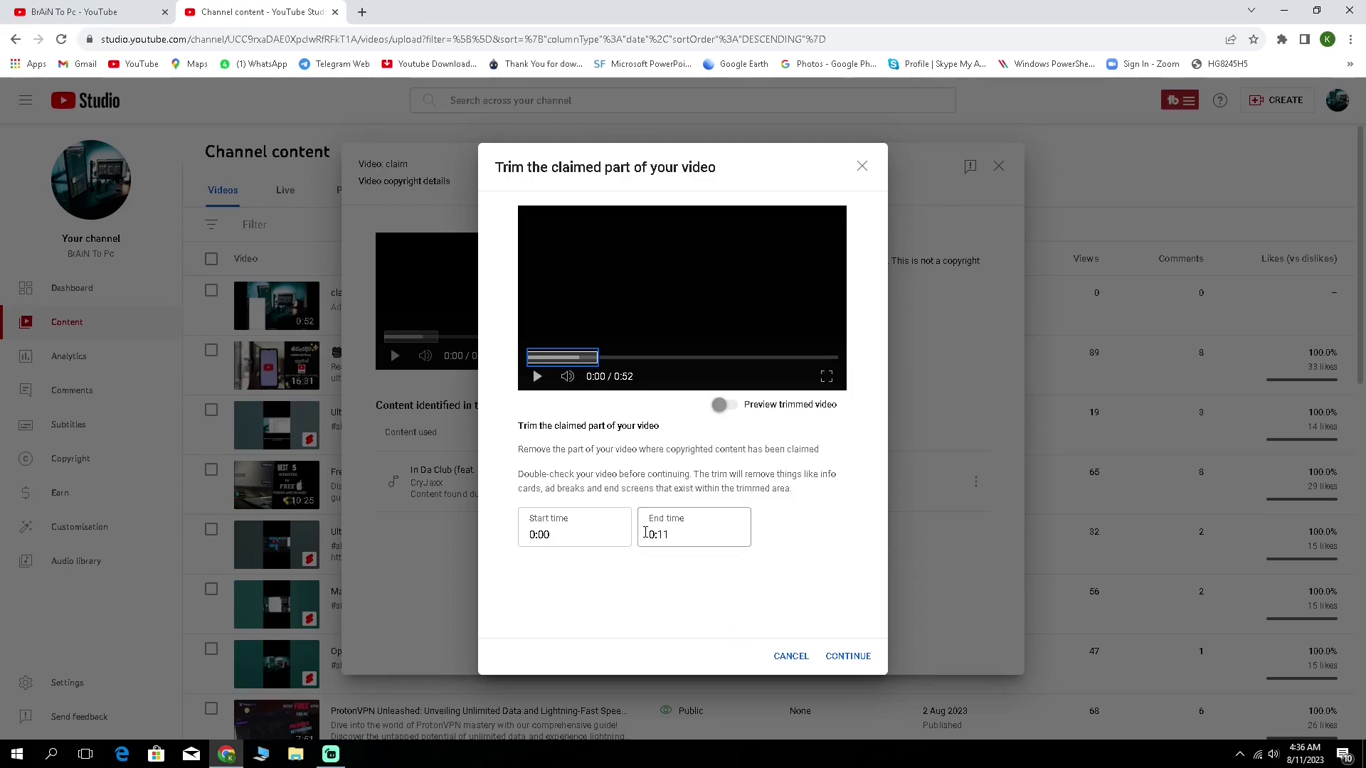
left_click(527, 539)
left_click_drag(682, 535, 655, 536)
left_click(689, 535)
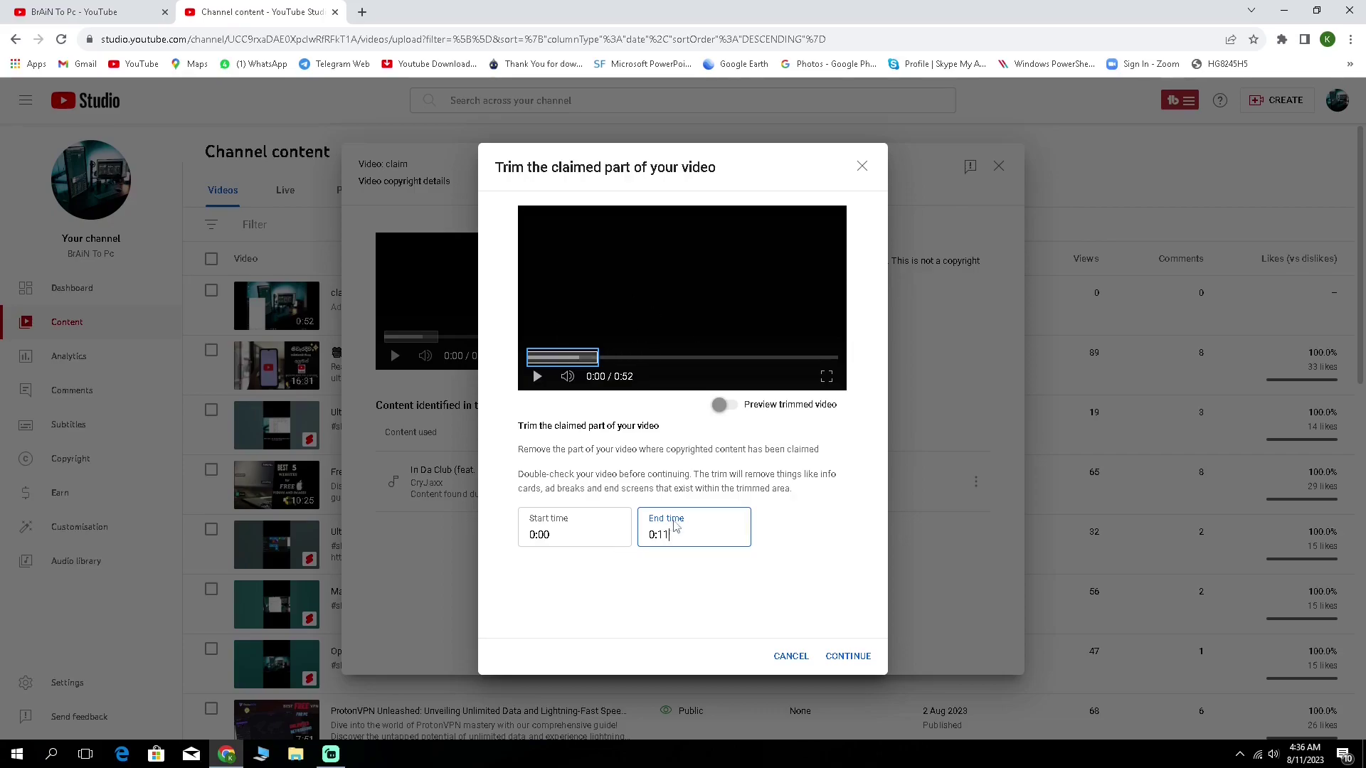
left_click(848, 656)
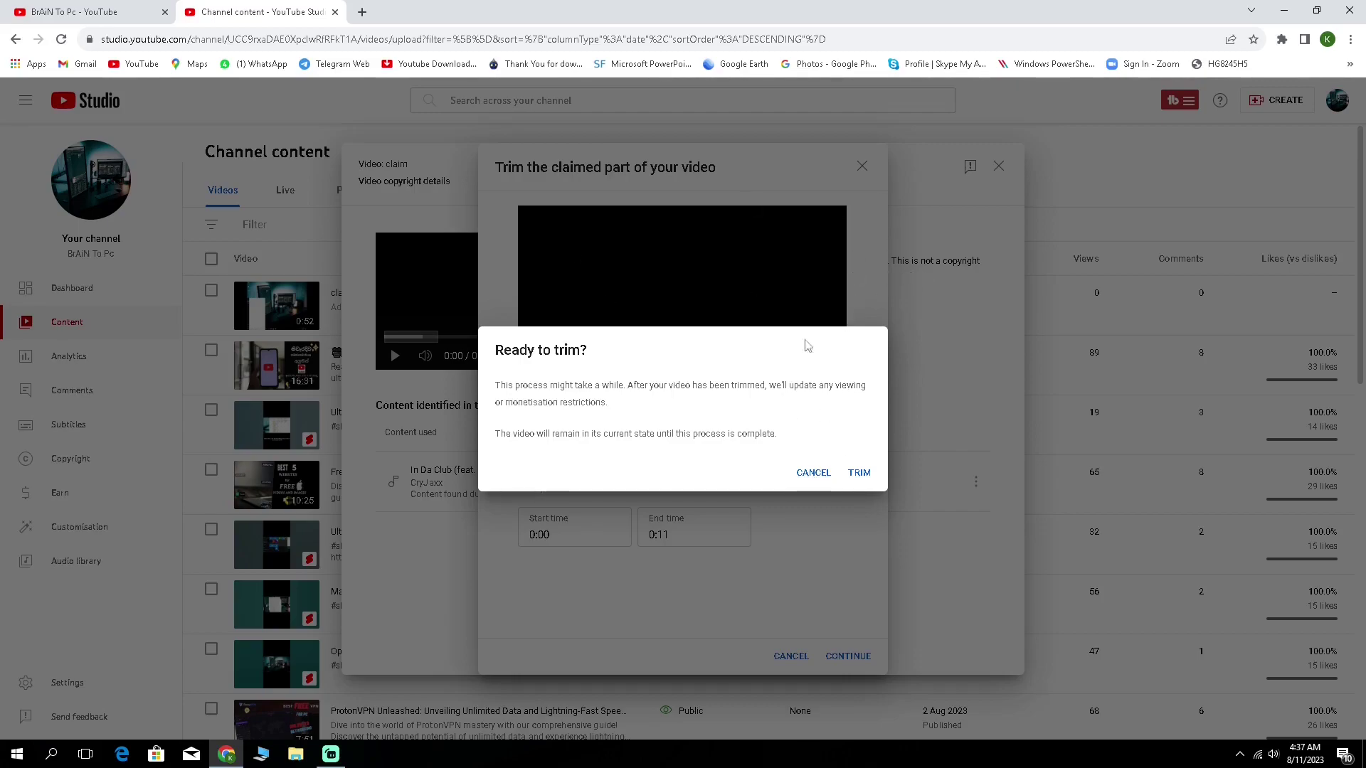
left_click(811, 474)
left_click(861, 165)
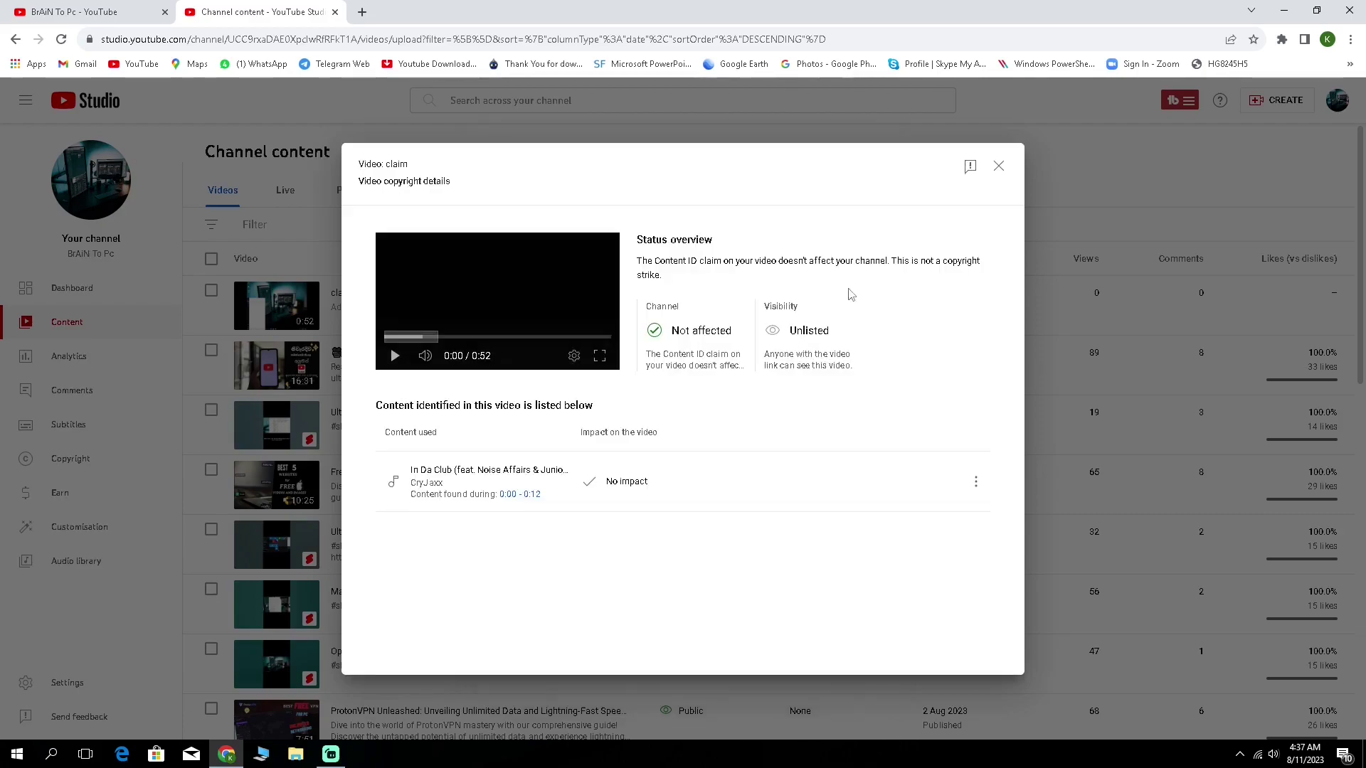
Examine the replacement songs for the claimed music, filtered to "Attribution not required", and discard the changes
left_click(975, 484)
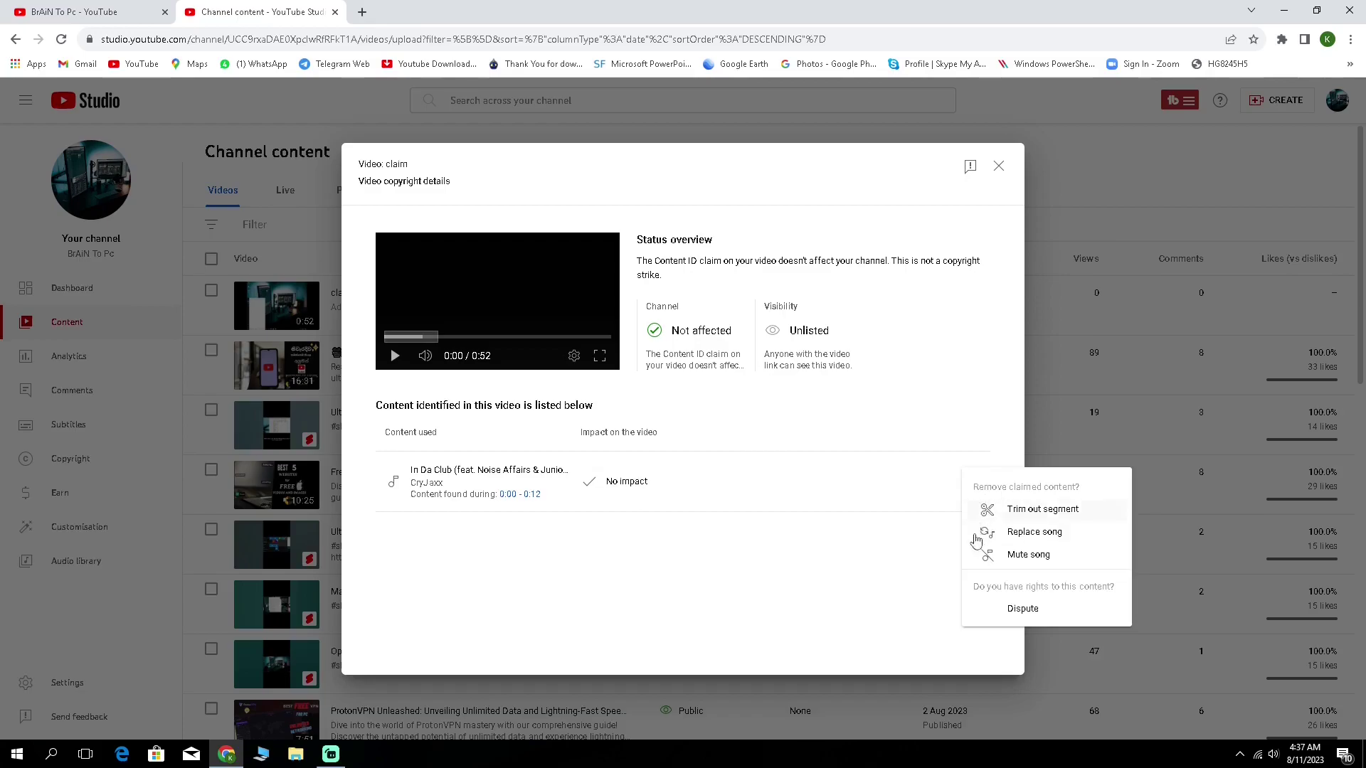
left_click(1081, 539)
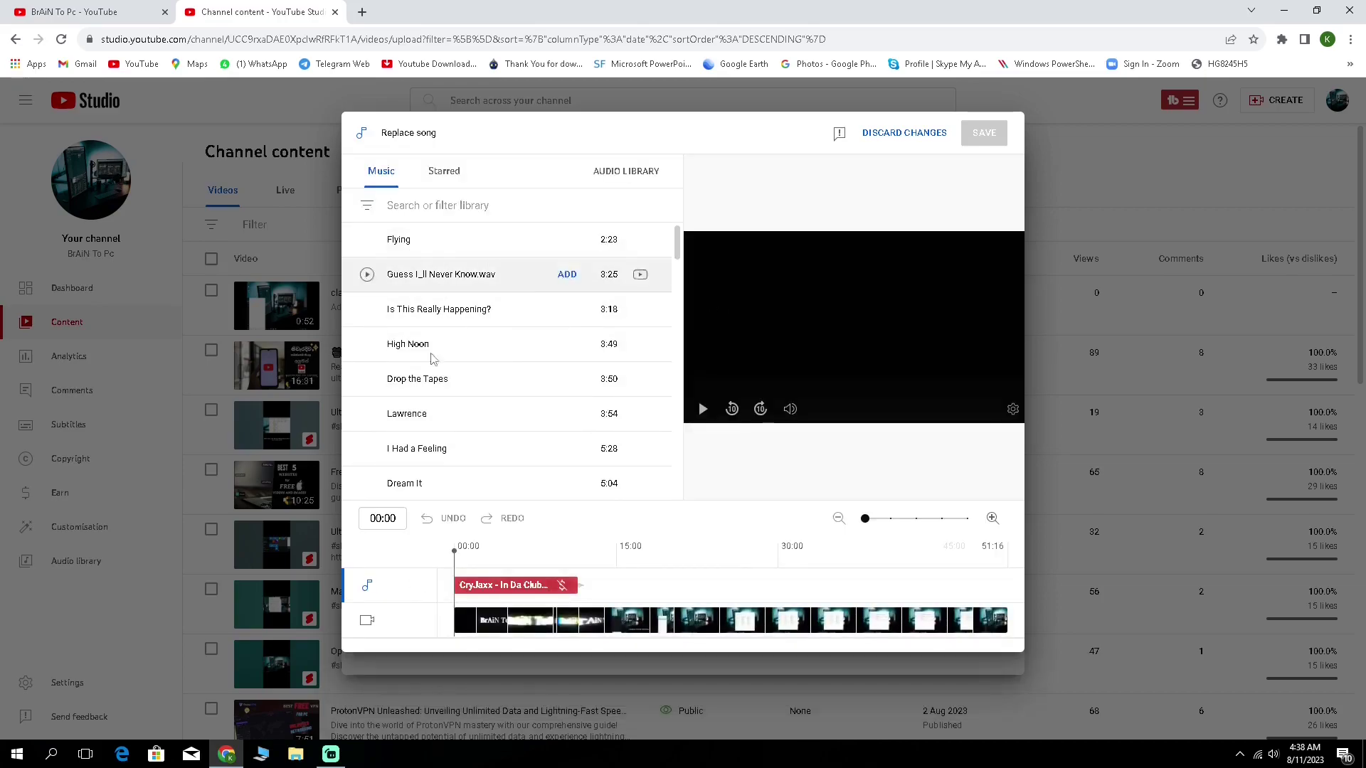
scroll(551, 331, "down", 4)
scroll(520, 379, "down", 8)
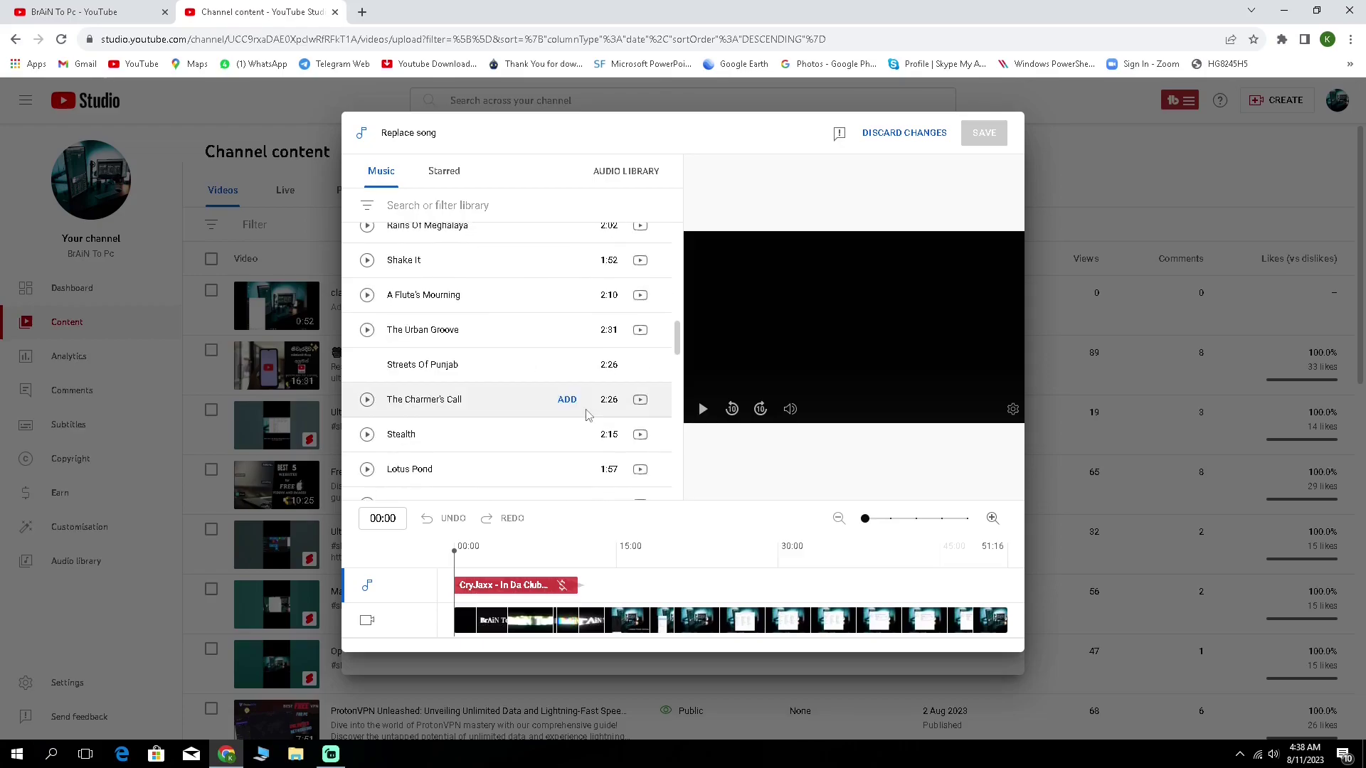
left_click(515, 205)
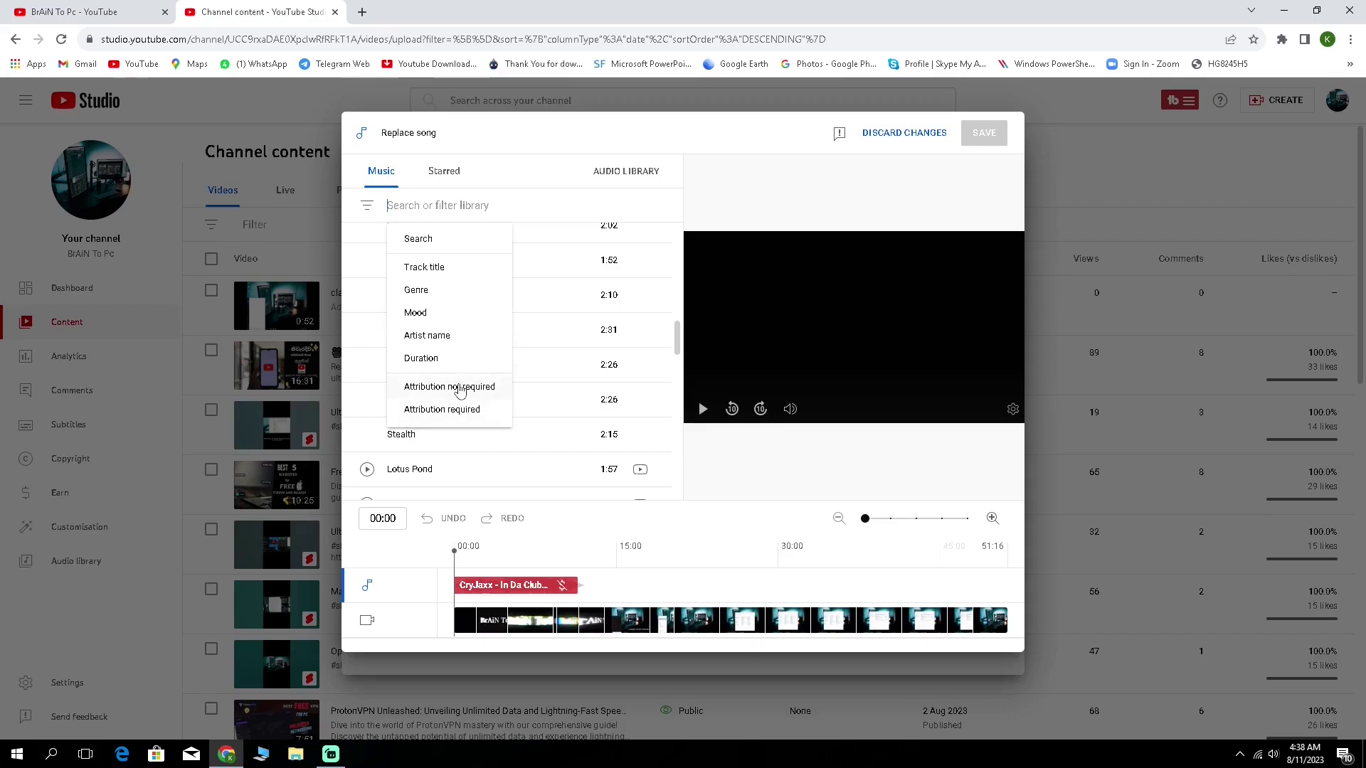
left_click(482, 387)
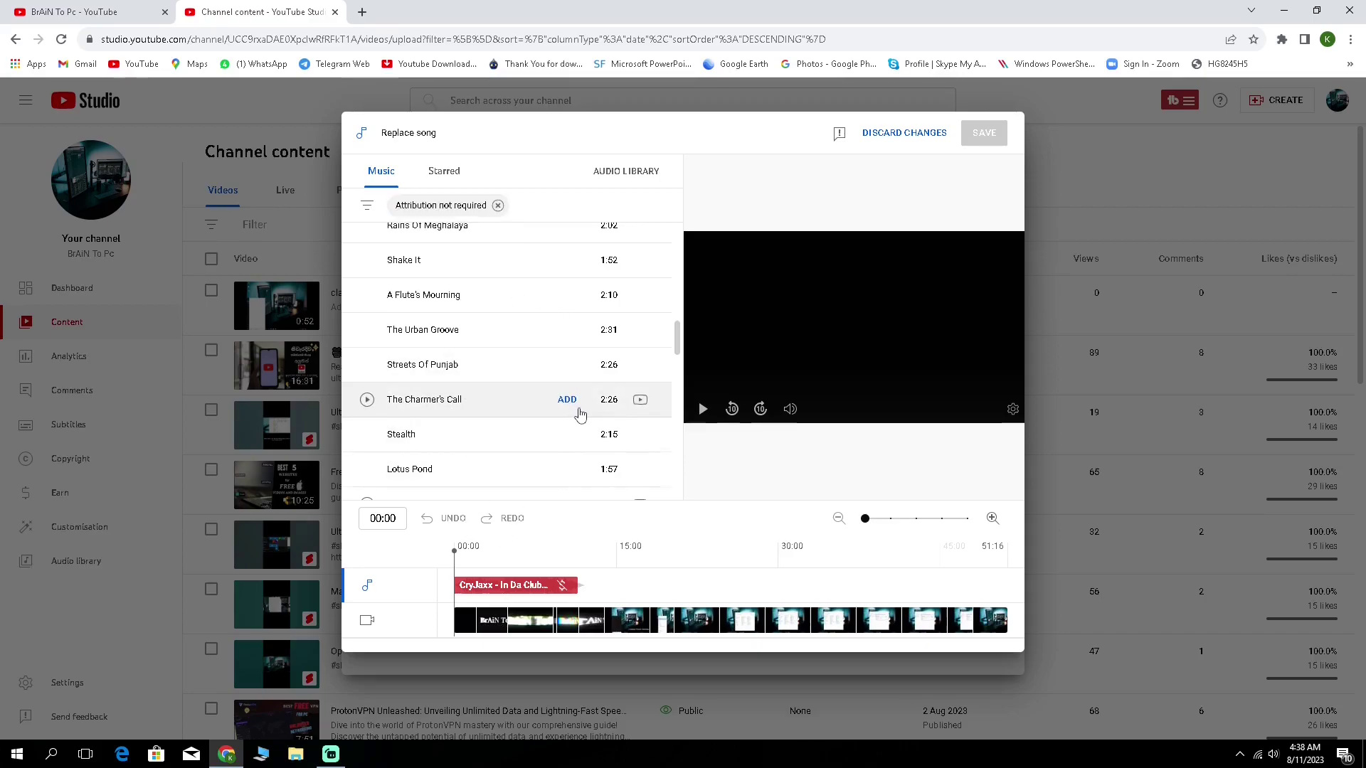
scroll(580, 420, "up", 10)
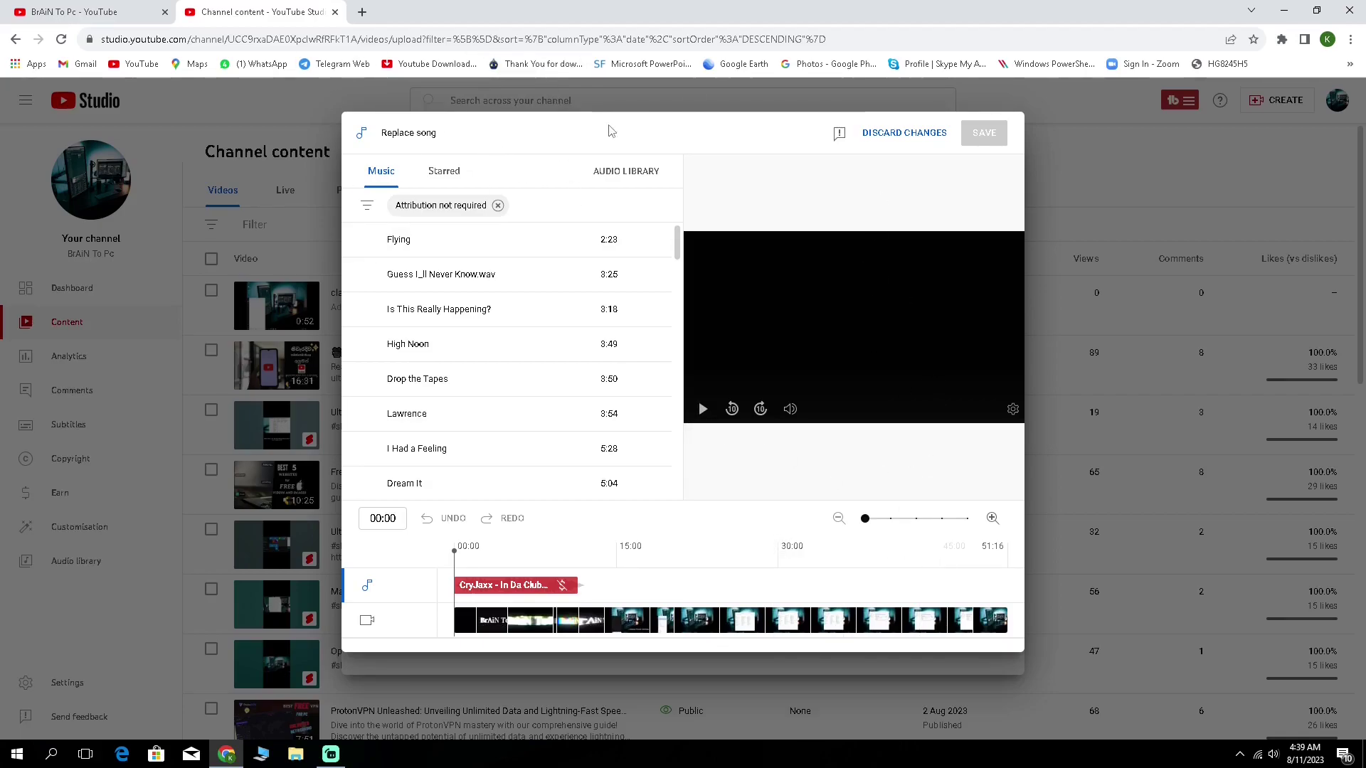
left_click(886, 134)
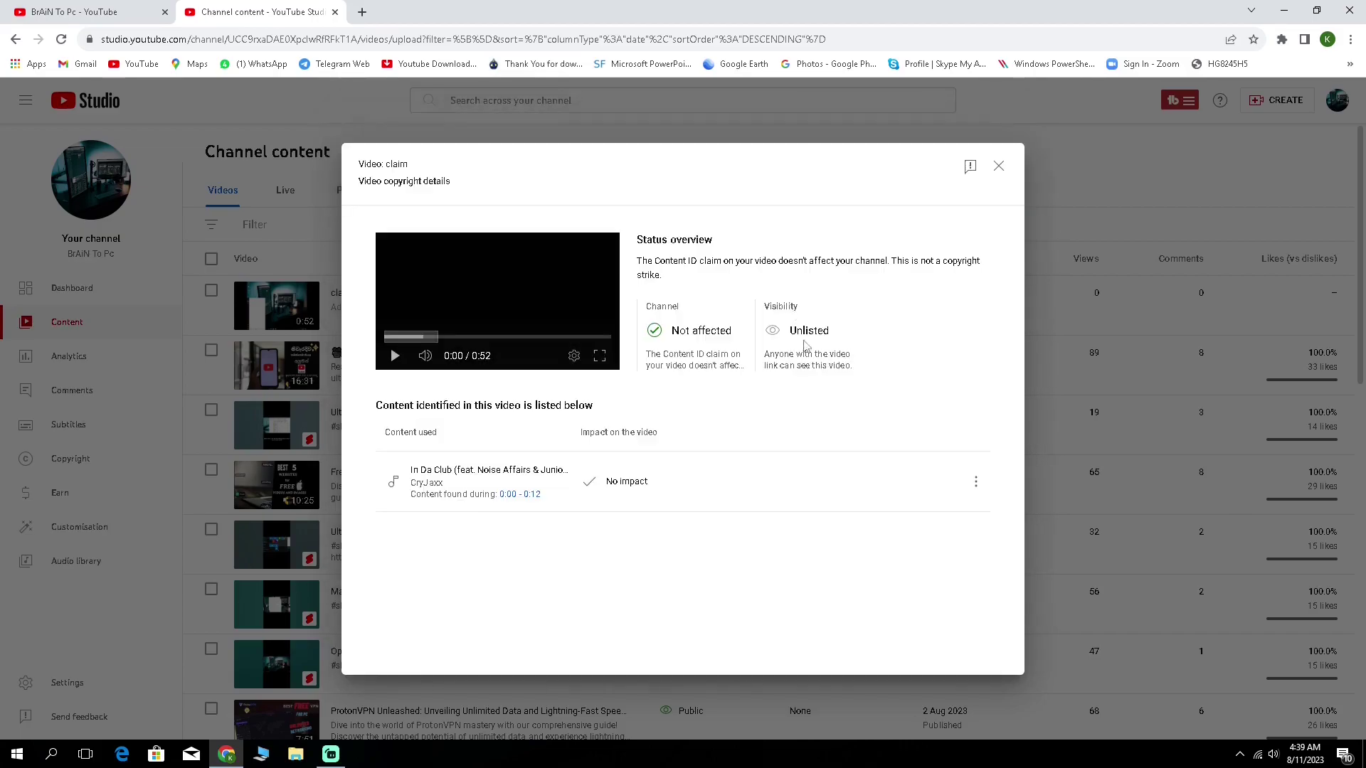
Examine muting all sound while the claimed song plays, including its start and end times, and cancel before muting
left_click(975, 483)
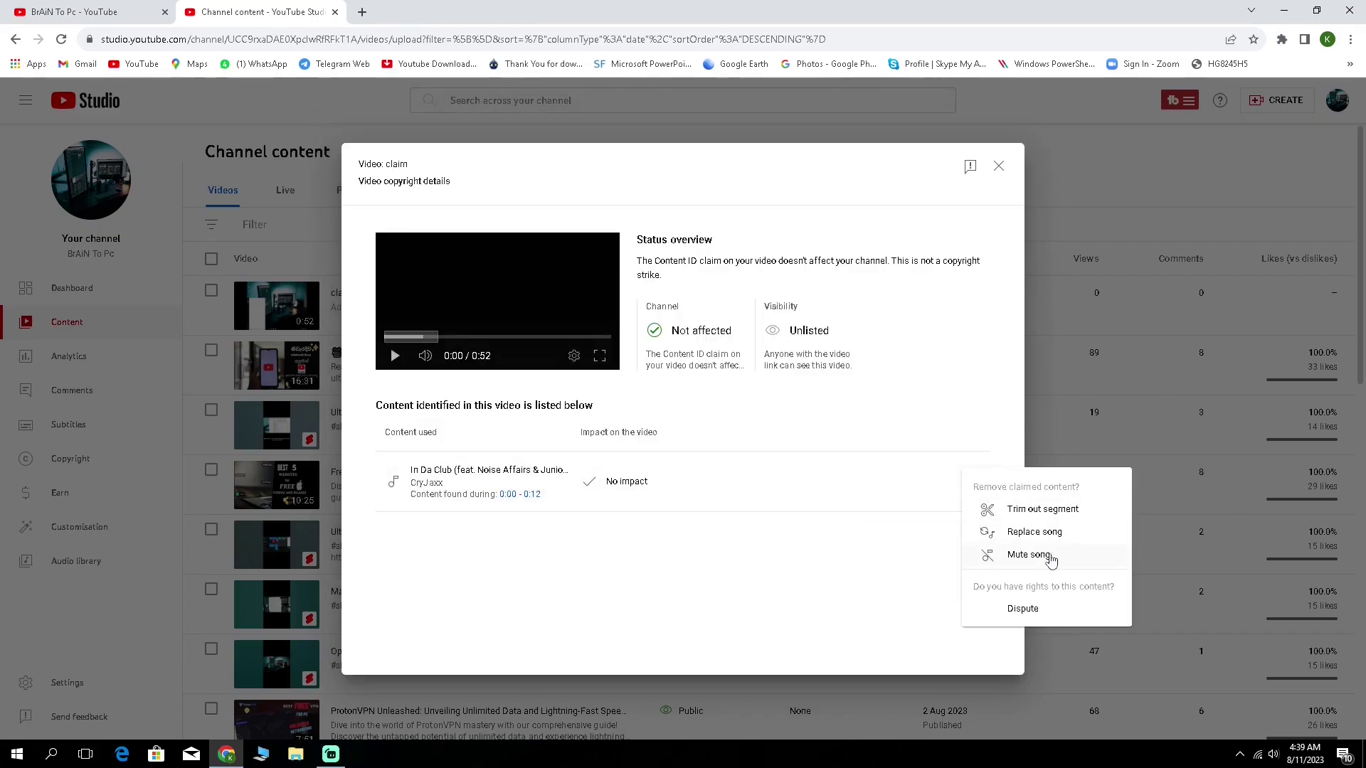
left_click(1029, 556)
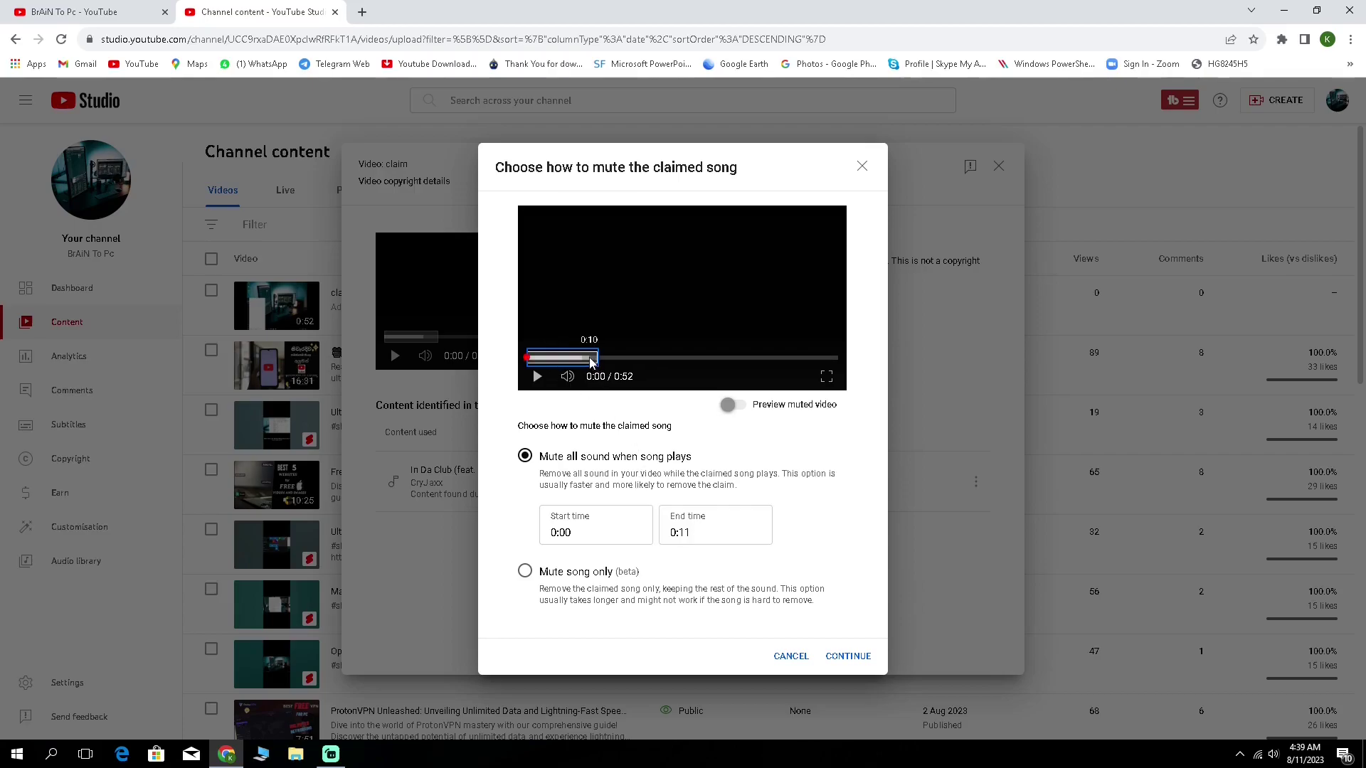
double_click(565, 532)
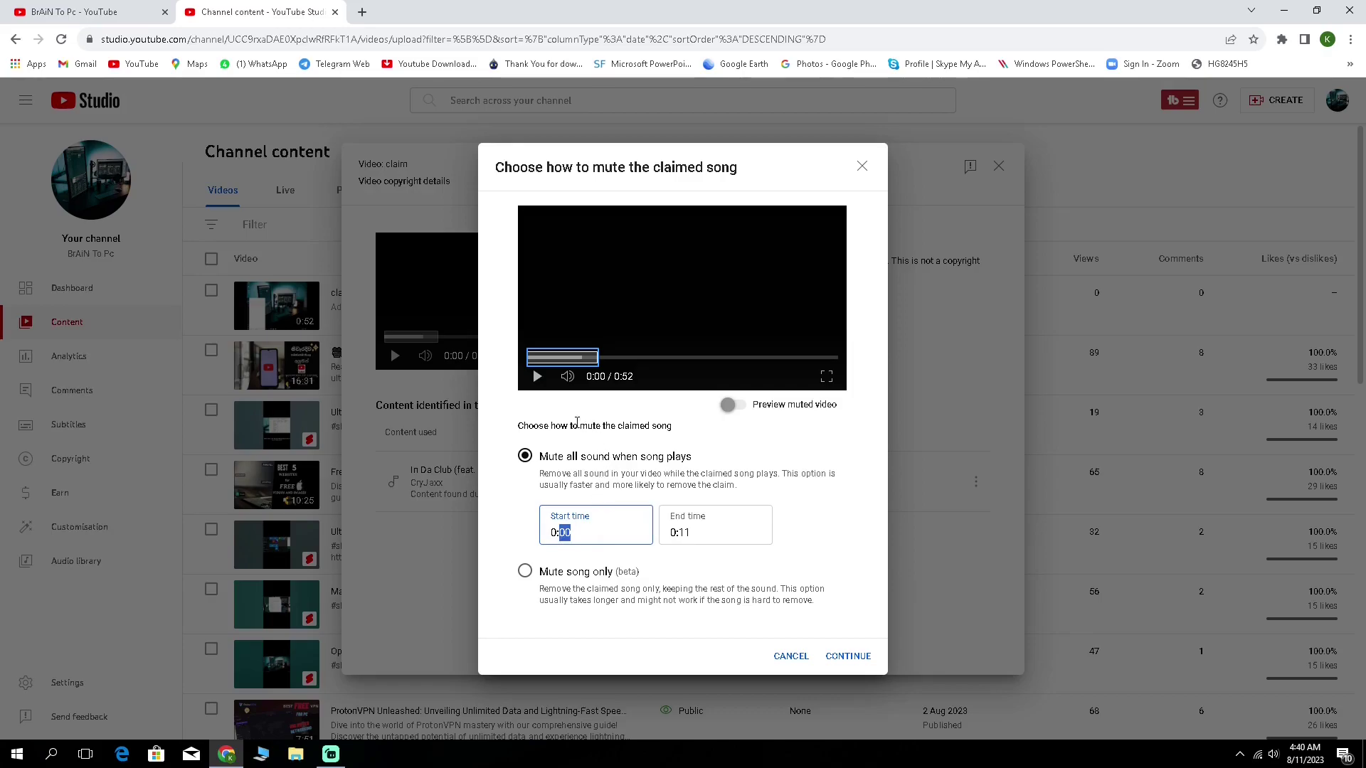
triple_click(701, 541)
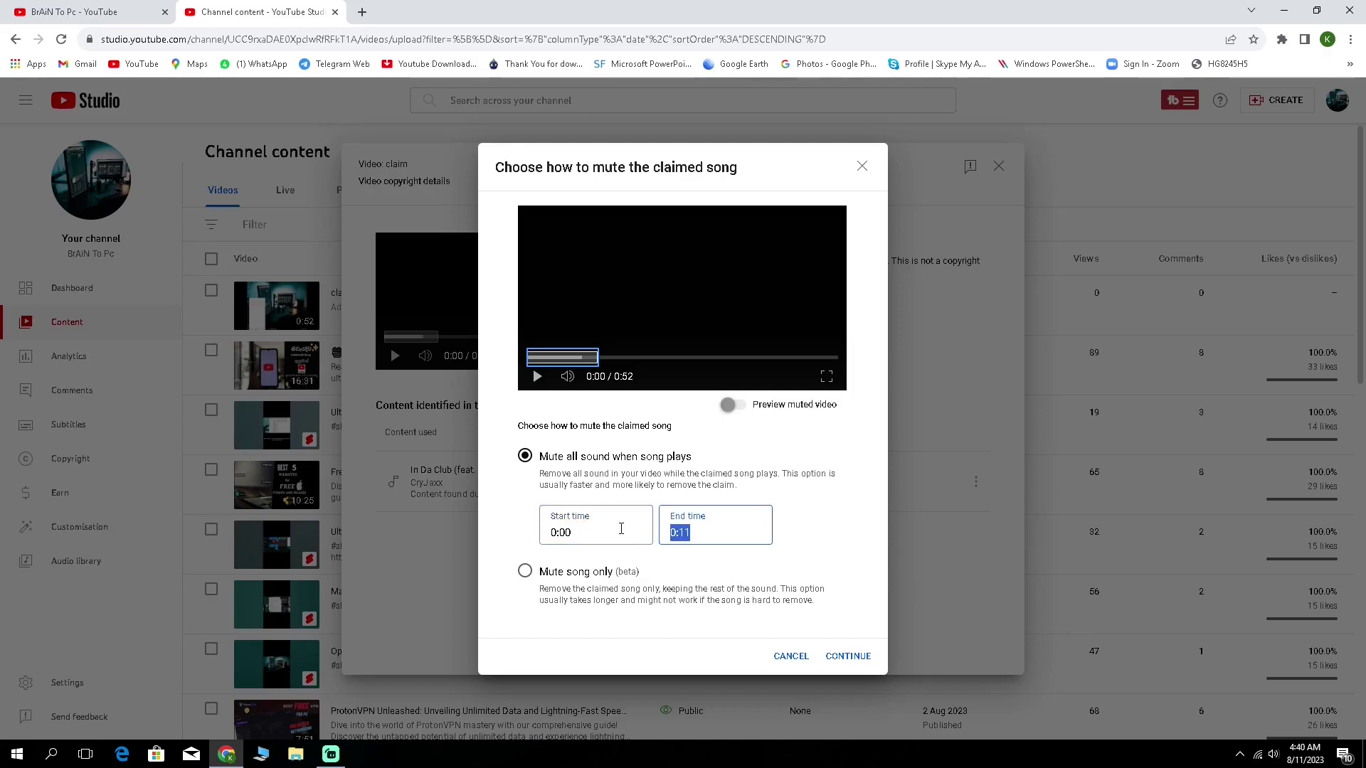
left_click(713, 538)
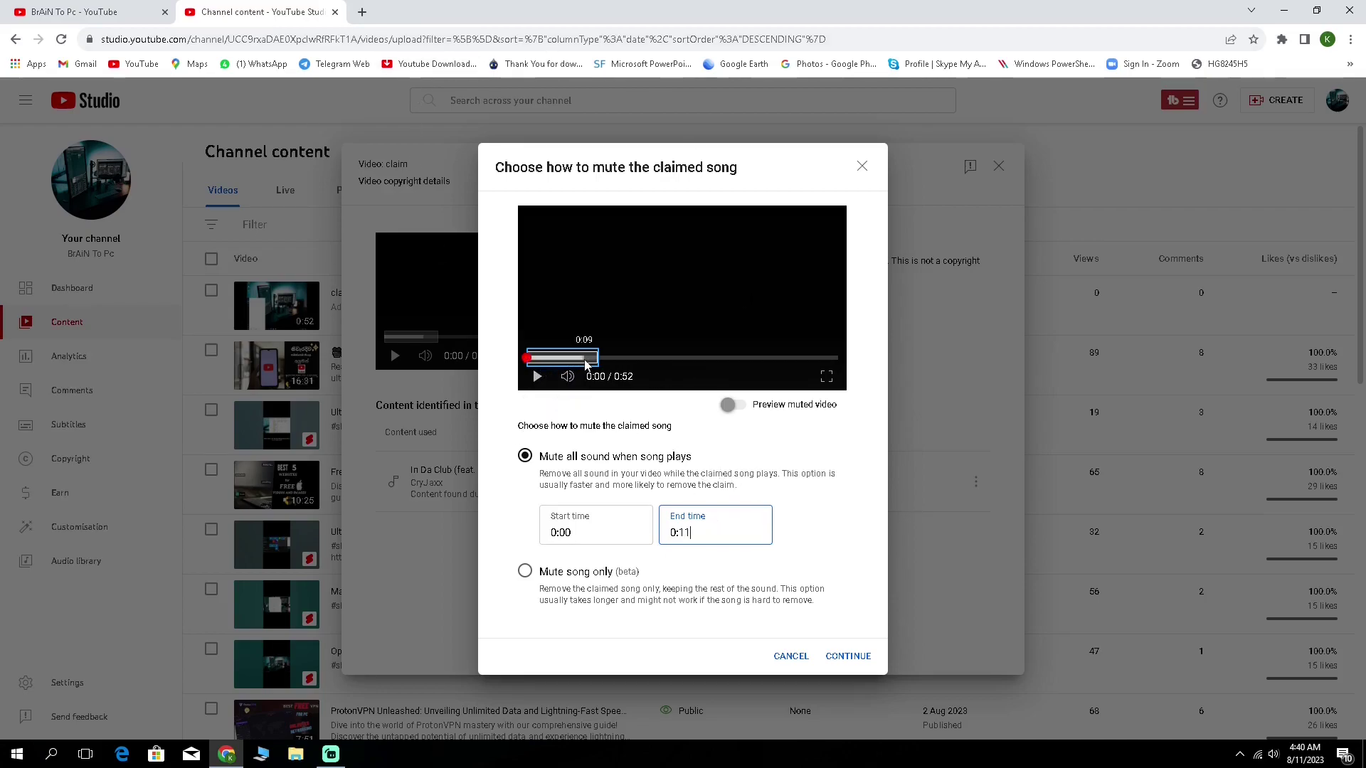
left_click(855, 658)
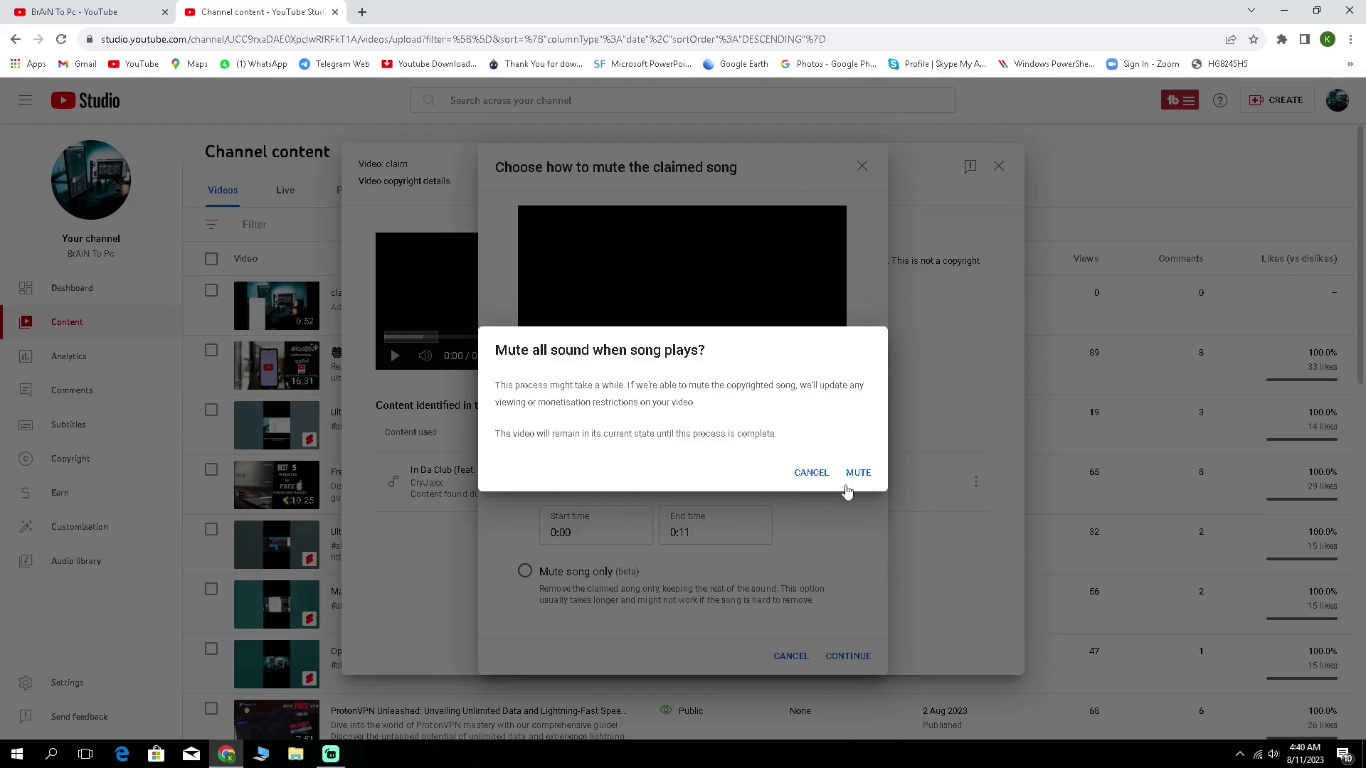
left_click(812, 473)
left_click(862, 166)
Examine the eligibility page for disputing the "In Da Club" claim, and leave the dispute and the copyright details
left_click(975, 483)
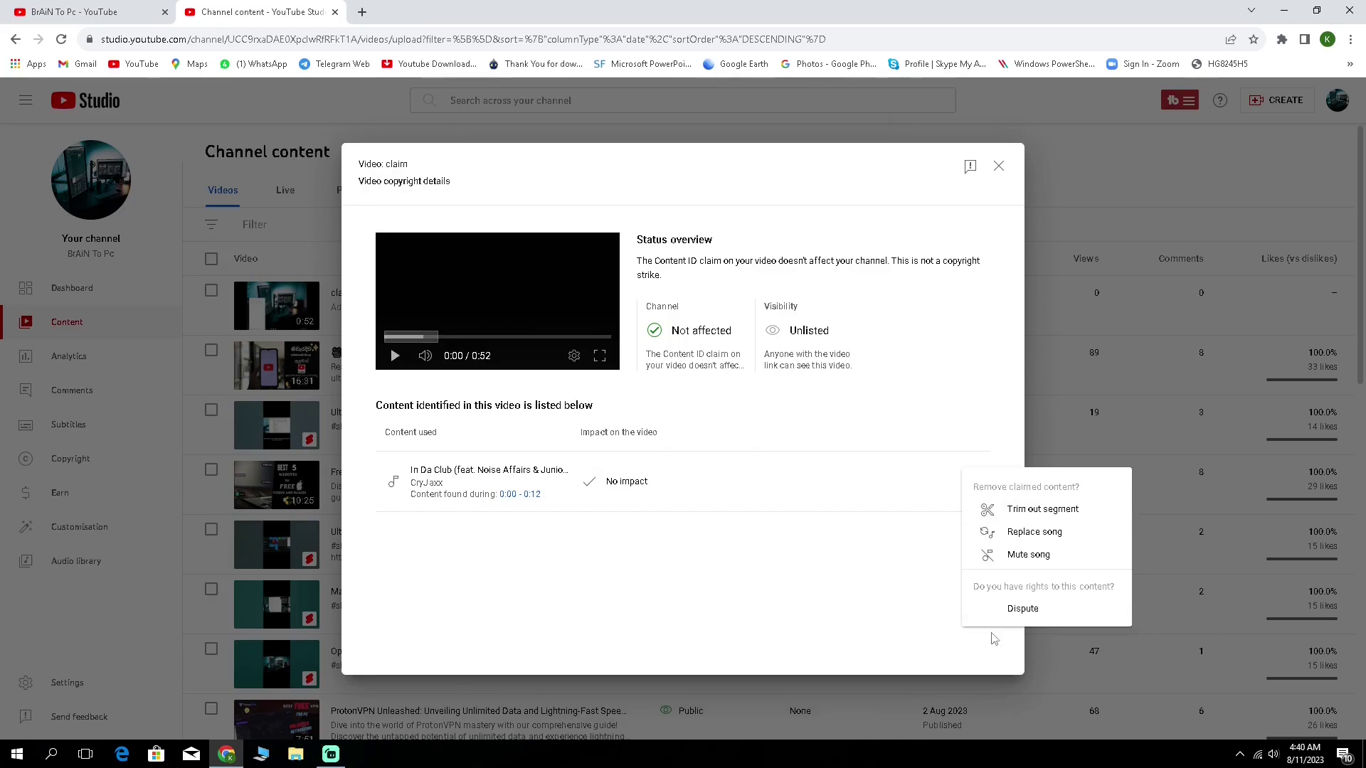
left_click(1022, 609)
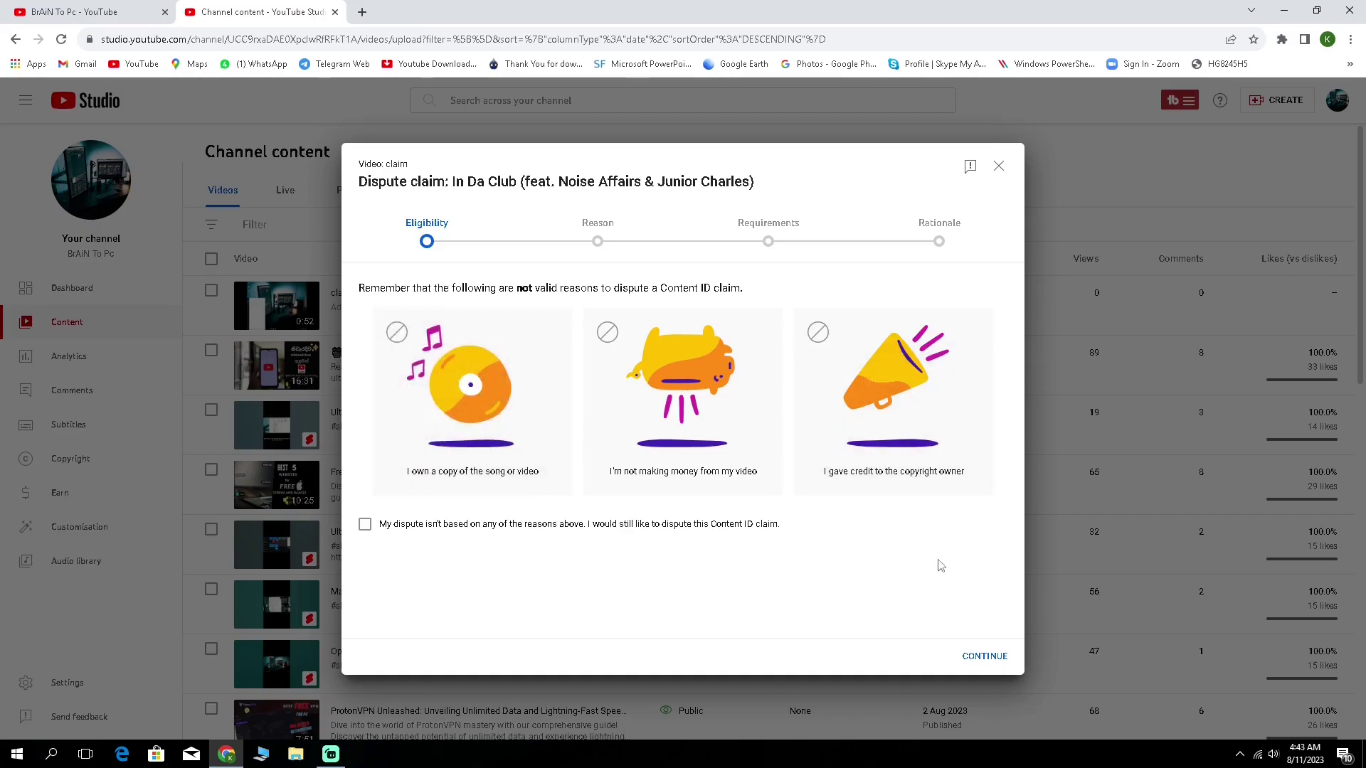
left_click(997, 167)
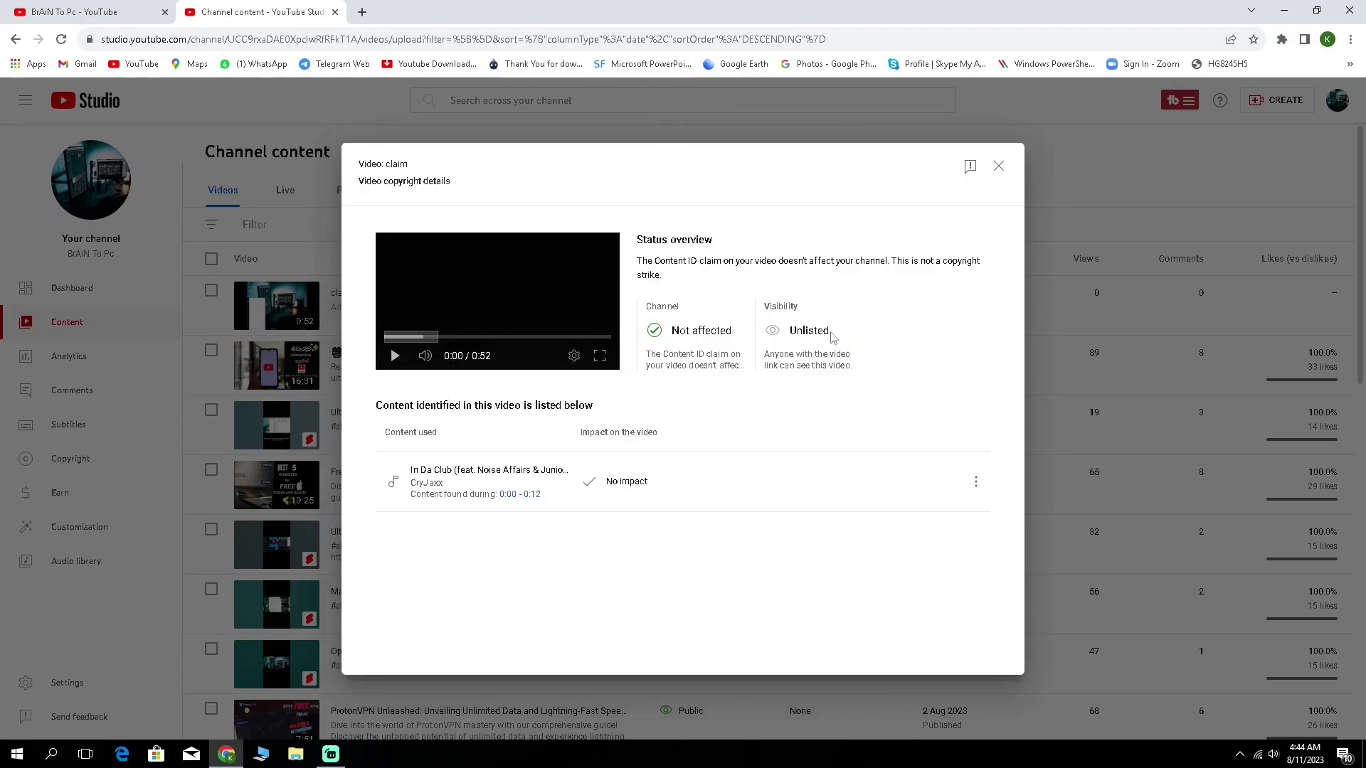
left_click(997, 167)
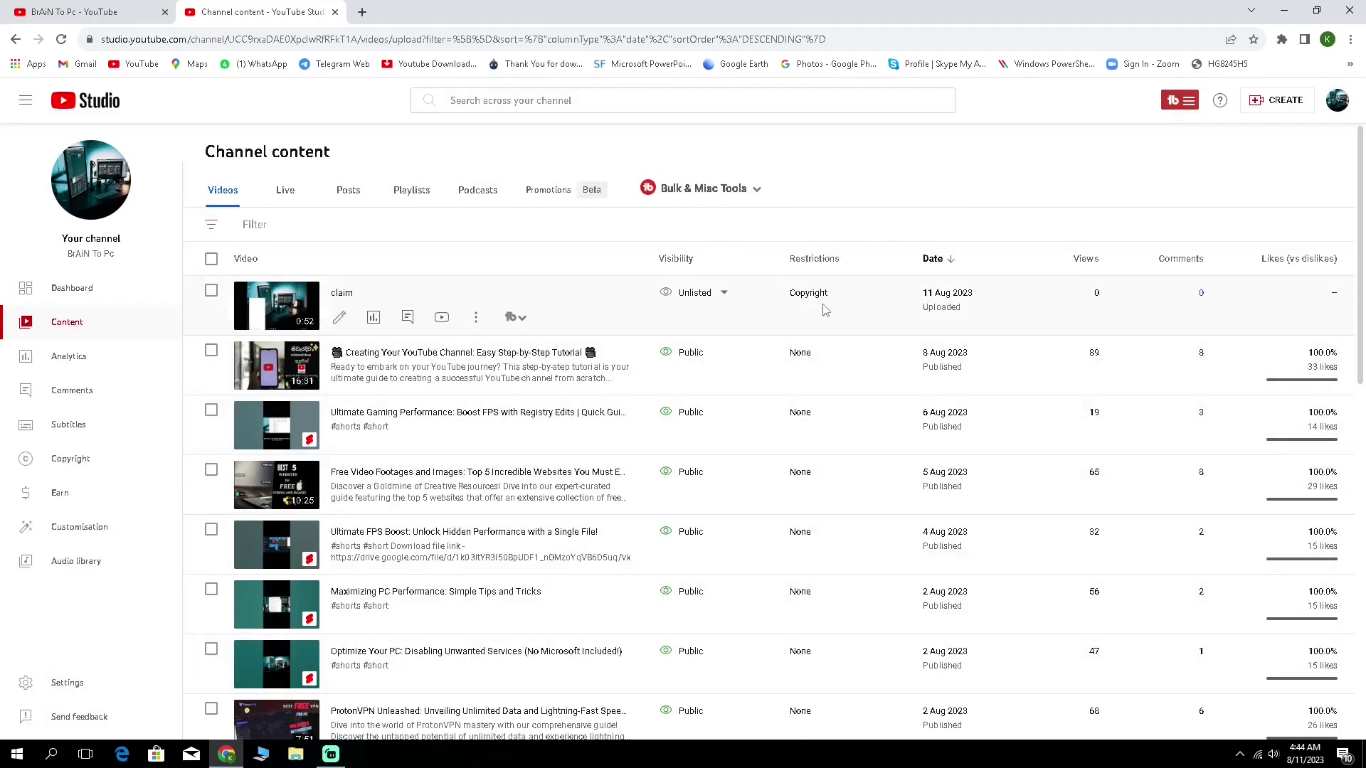
Trim out the claimed segment from 0:00 to 0:11 of the video "claim" and confirm the trim
mouse_move(818, 294)
left_click(844, 256)
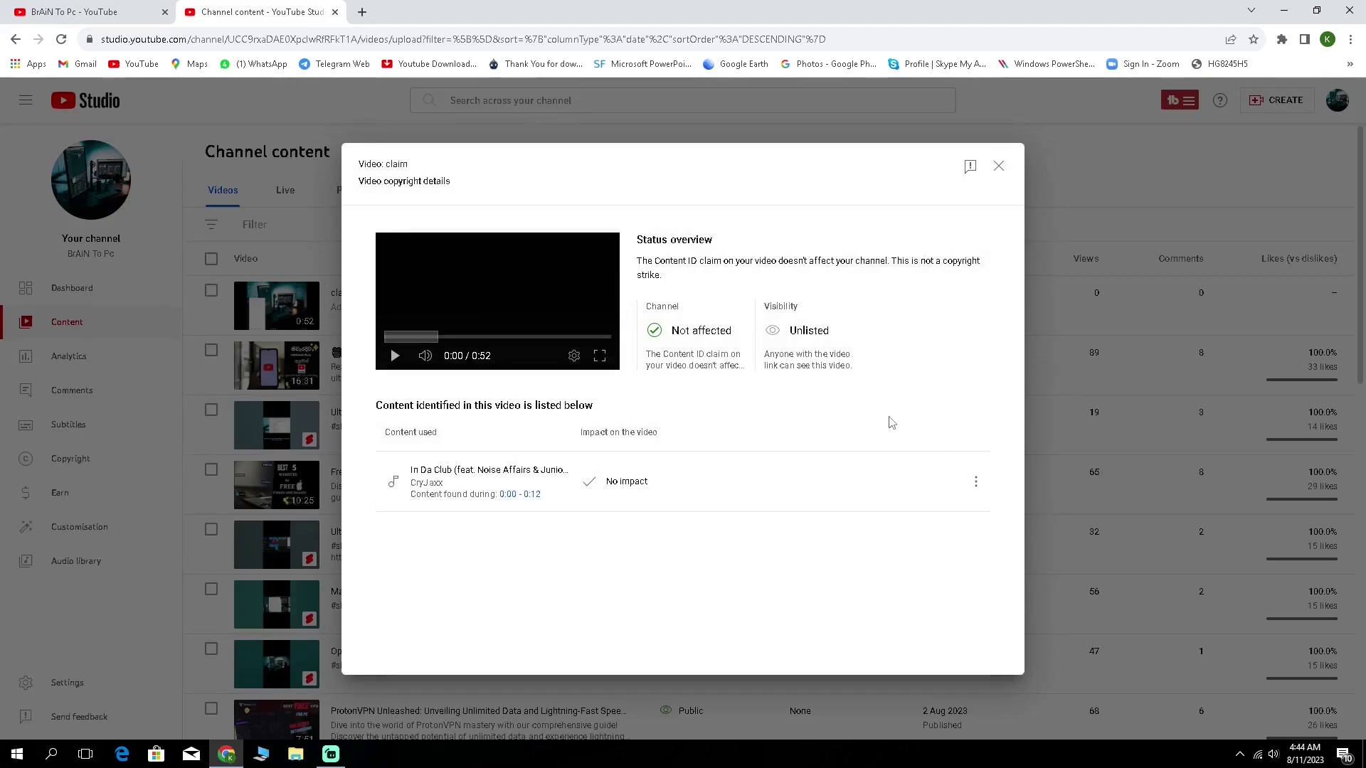
left_click(975, 481)
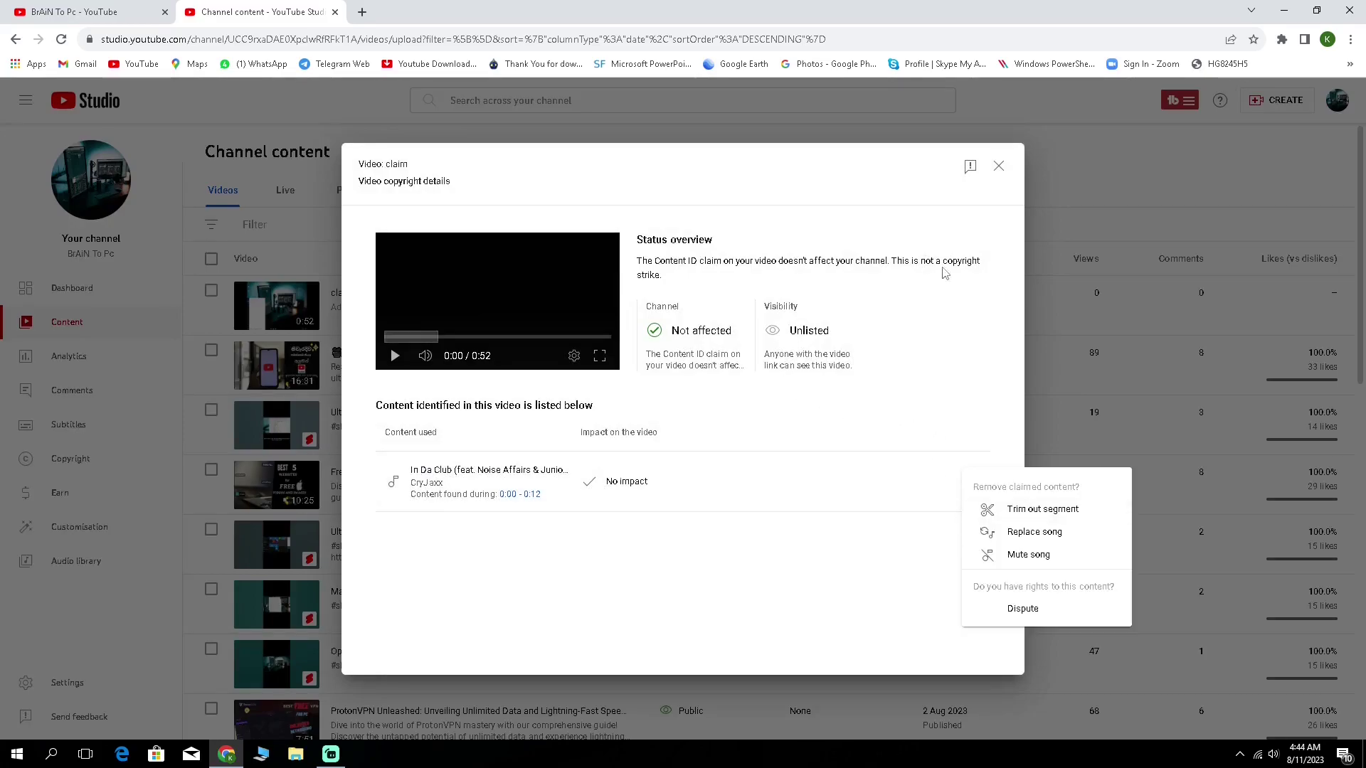
left_click(1027, 509)
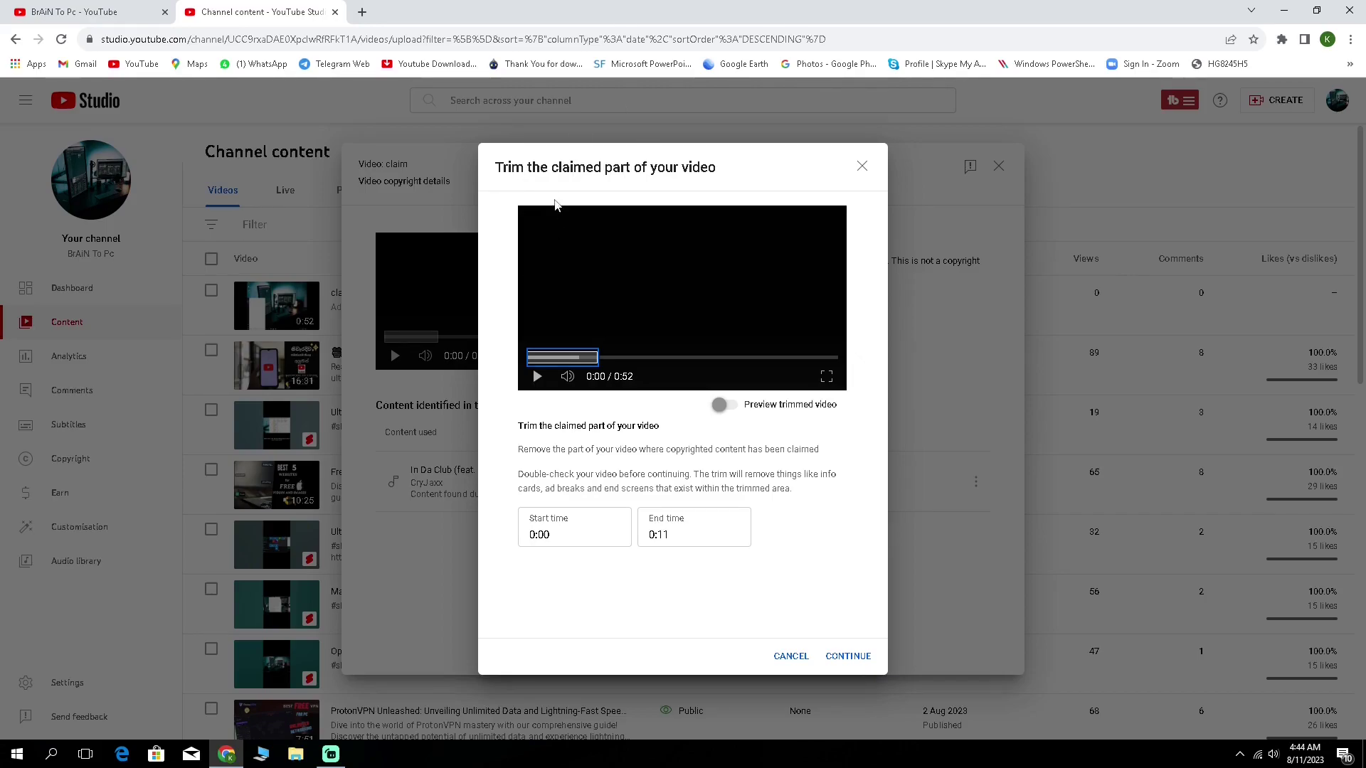
left_click(857, 656)
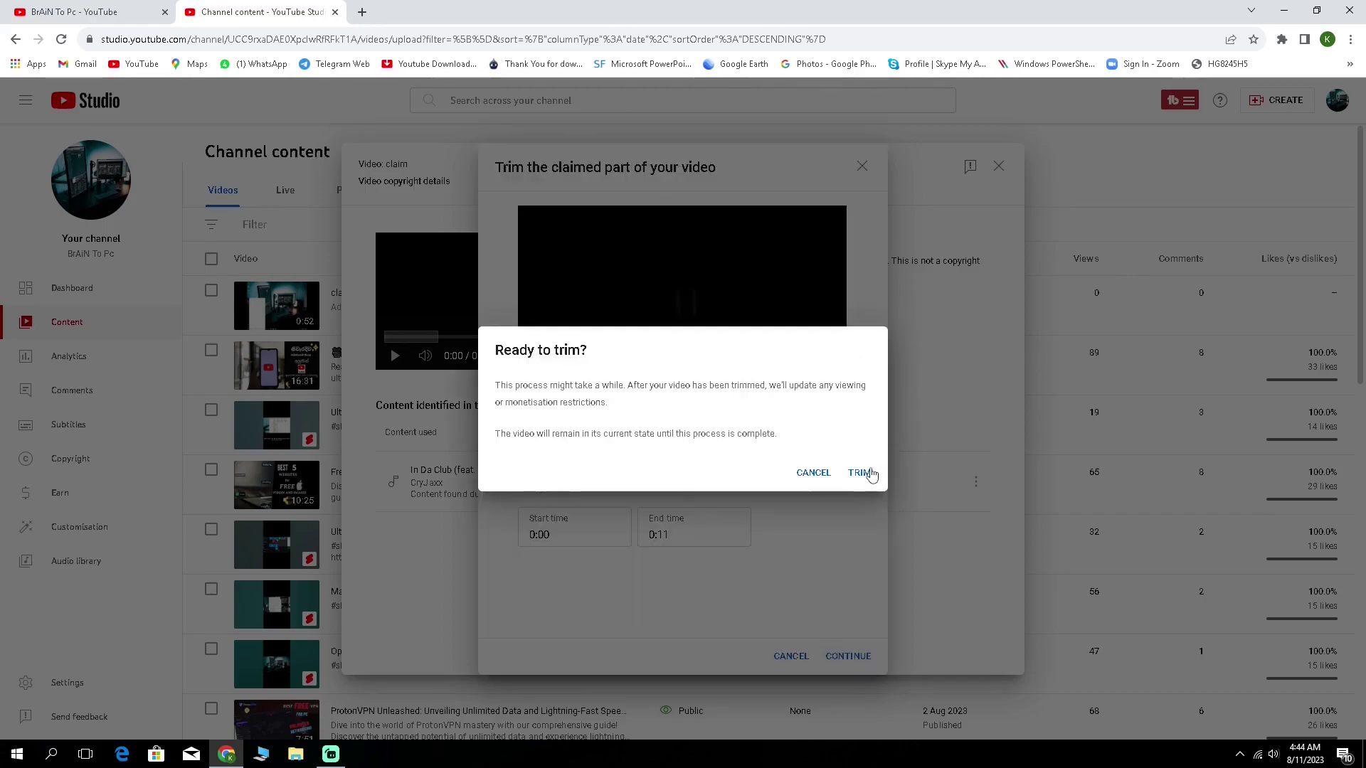
left_click(862, 473)
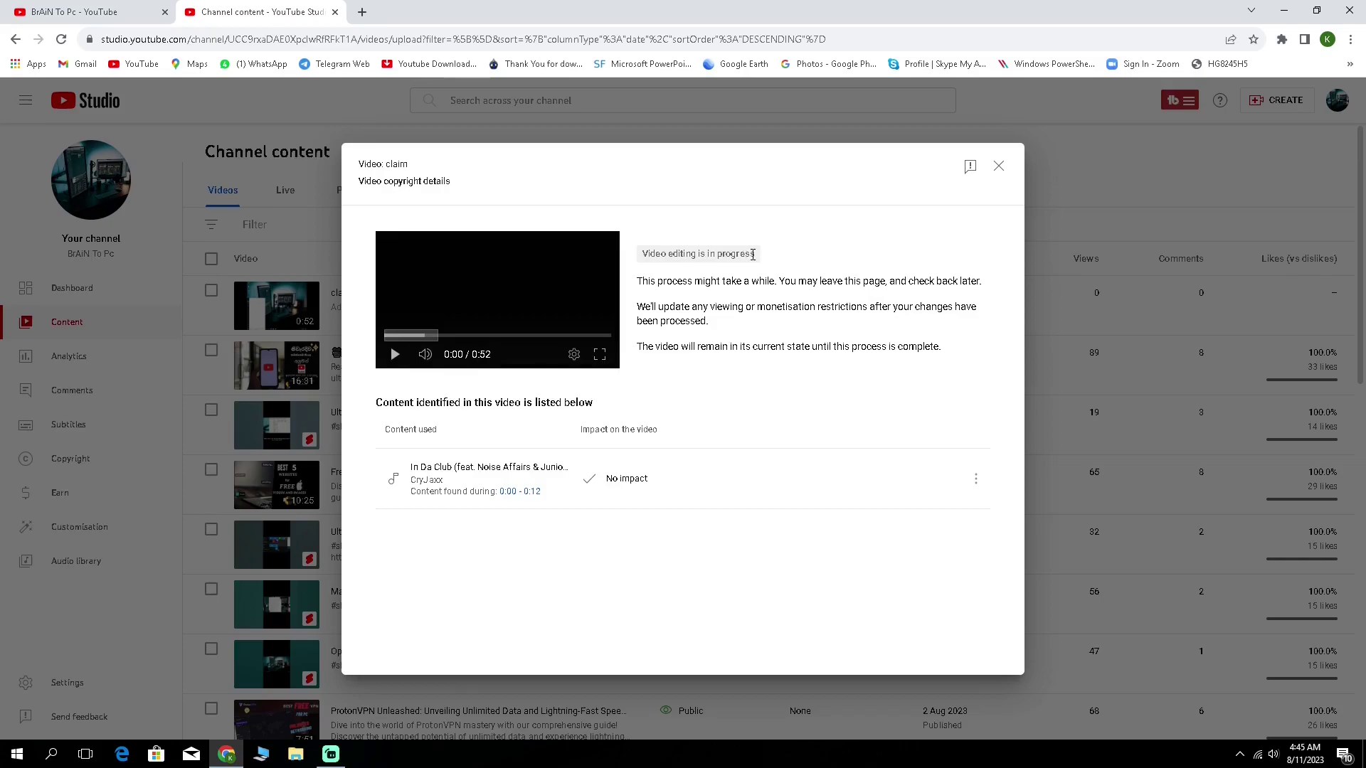
Check the video's editing status in the copyright details and its restriction status in the channel content list
left_click_drag(753, 255, 654, 254)
left_click(999, 165)
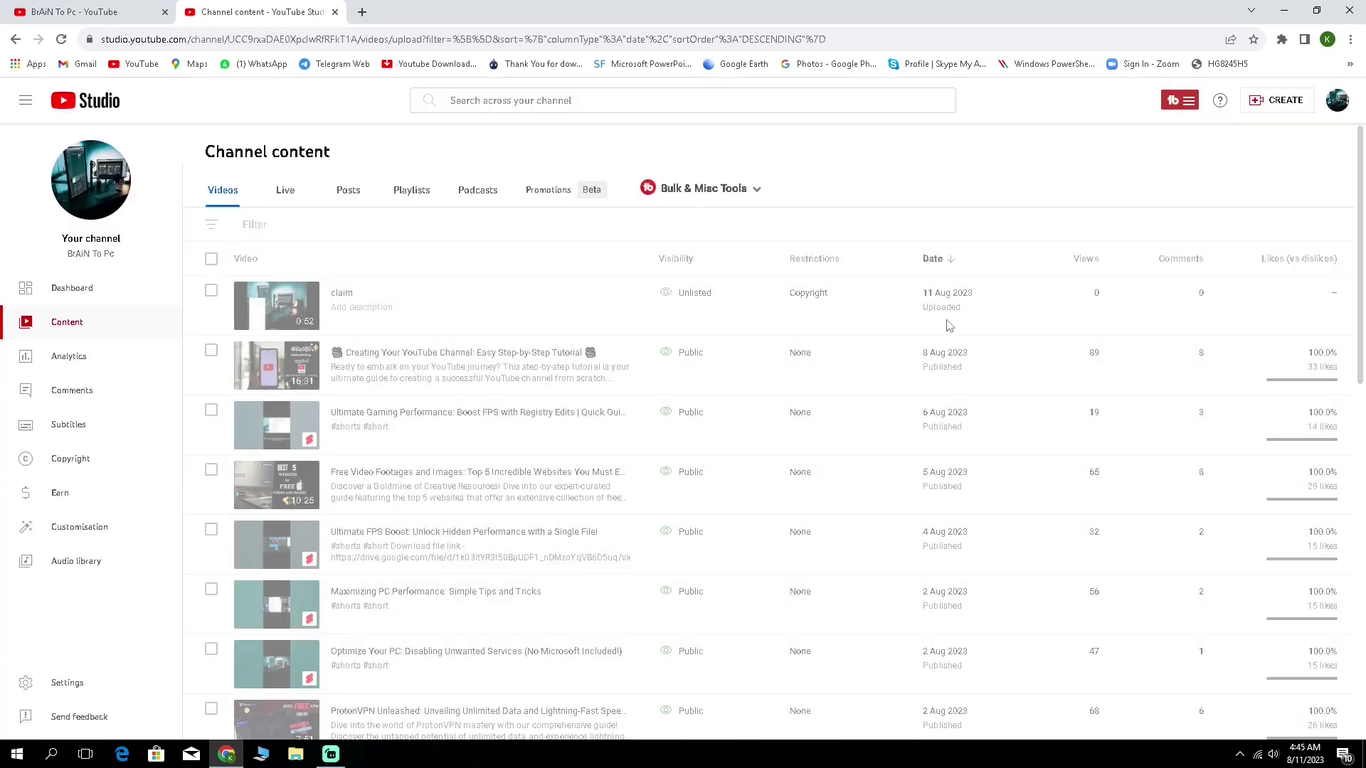
mouse_move(815, 312)
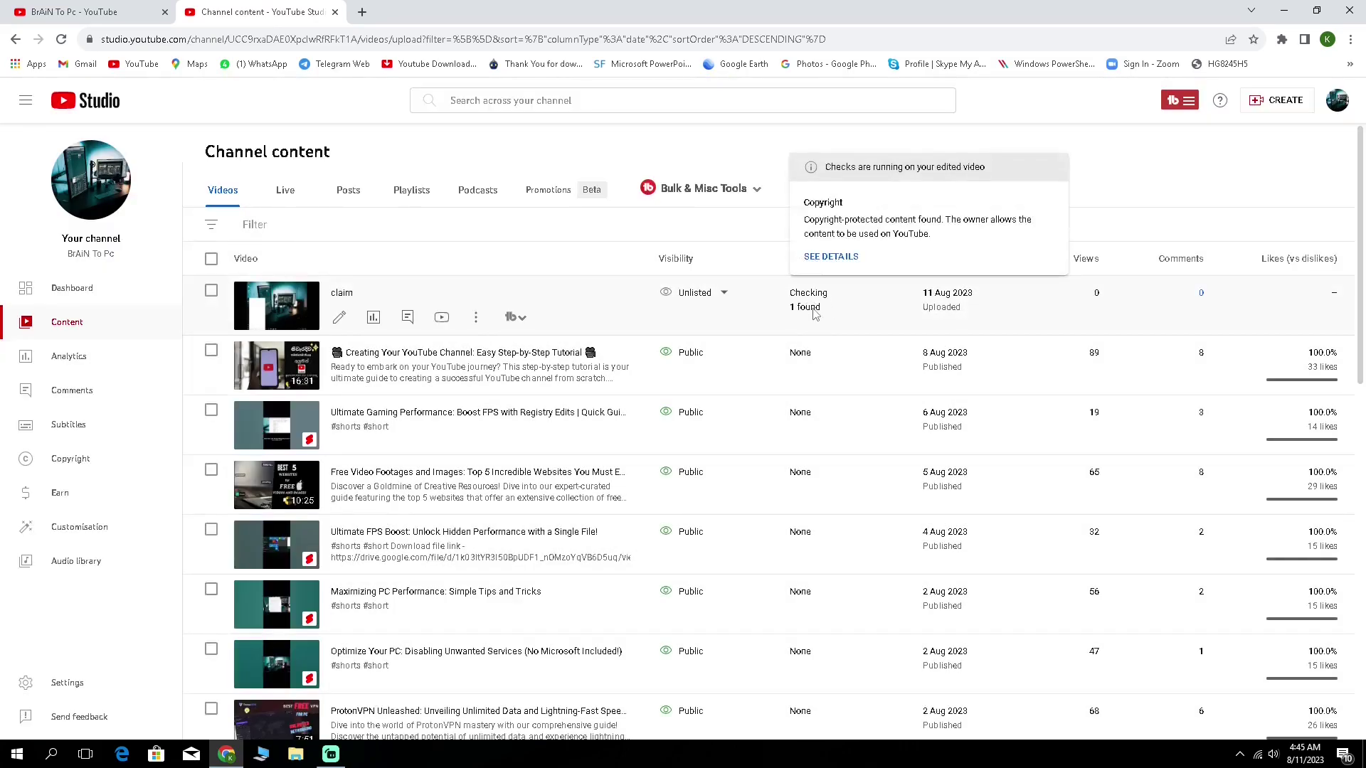